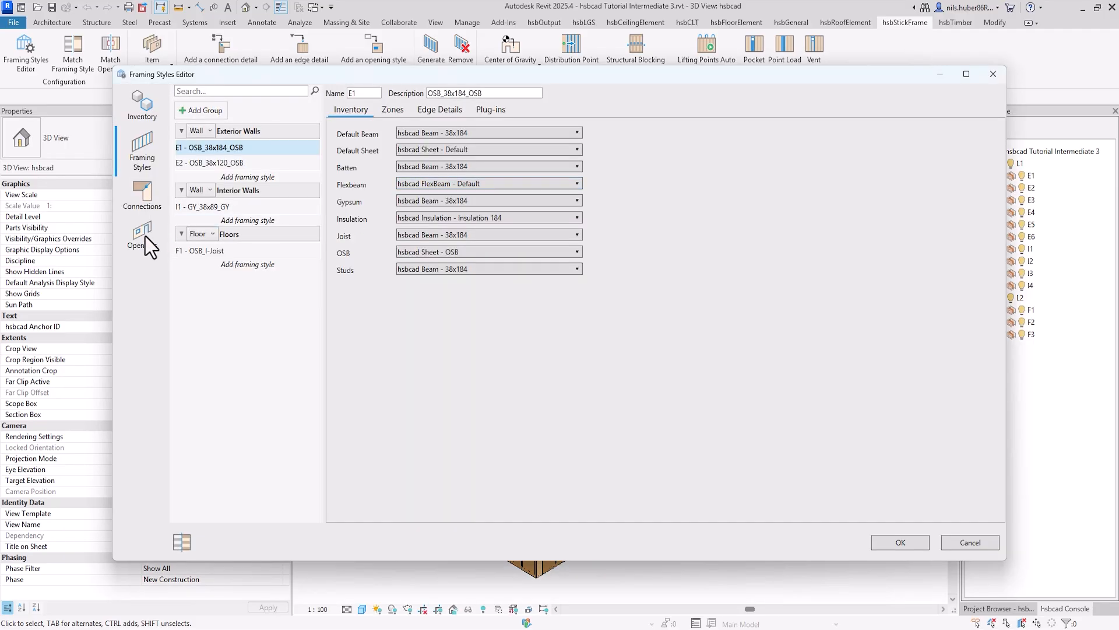
Step: Add a new opening style and name it W_Style 1
click(143, 235)
click(201, 116)
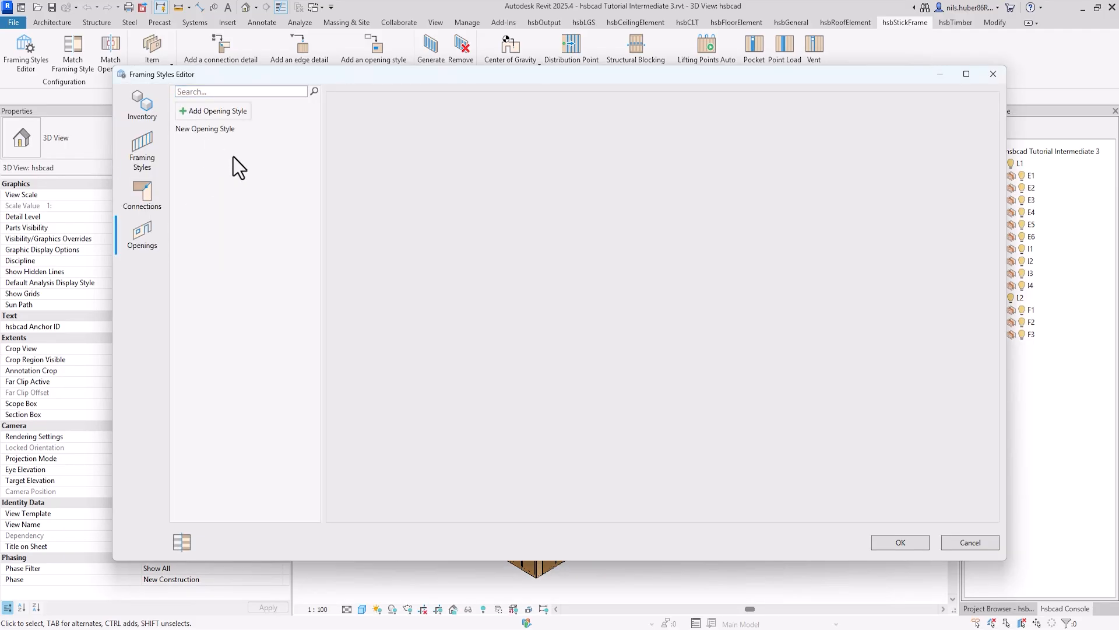
click(218, 130)
drag(437, 111, 345, 113)
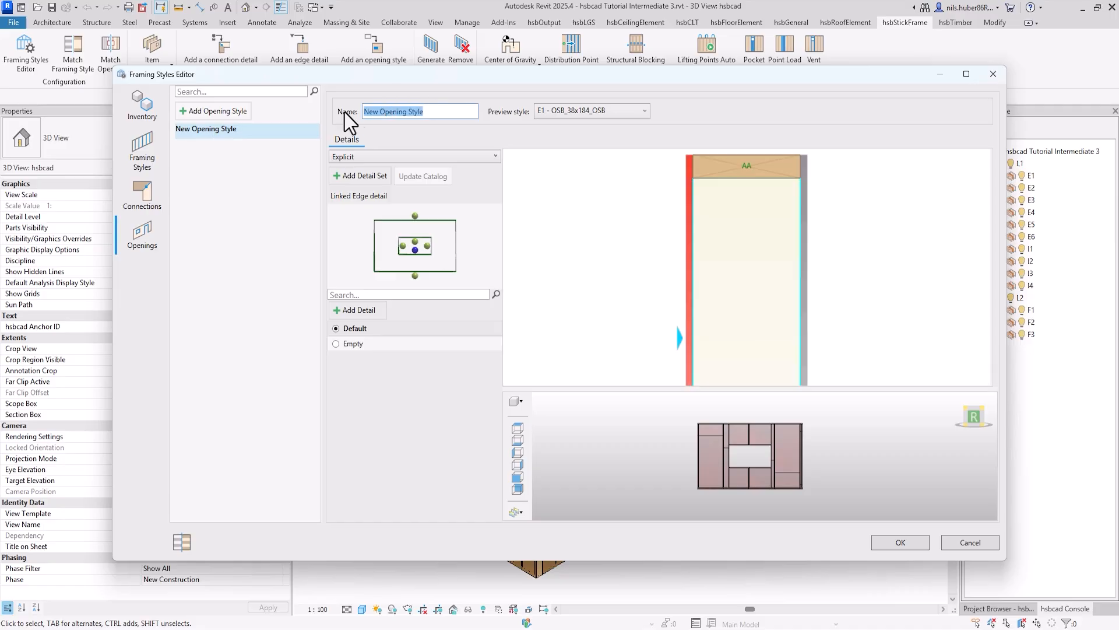
text(W_Style 1)
Step: Start a new detail for the opening's left edge and add two extra default beams beside the existing one
click(402, 246)
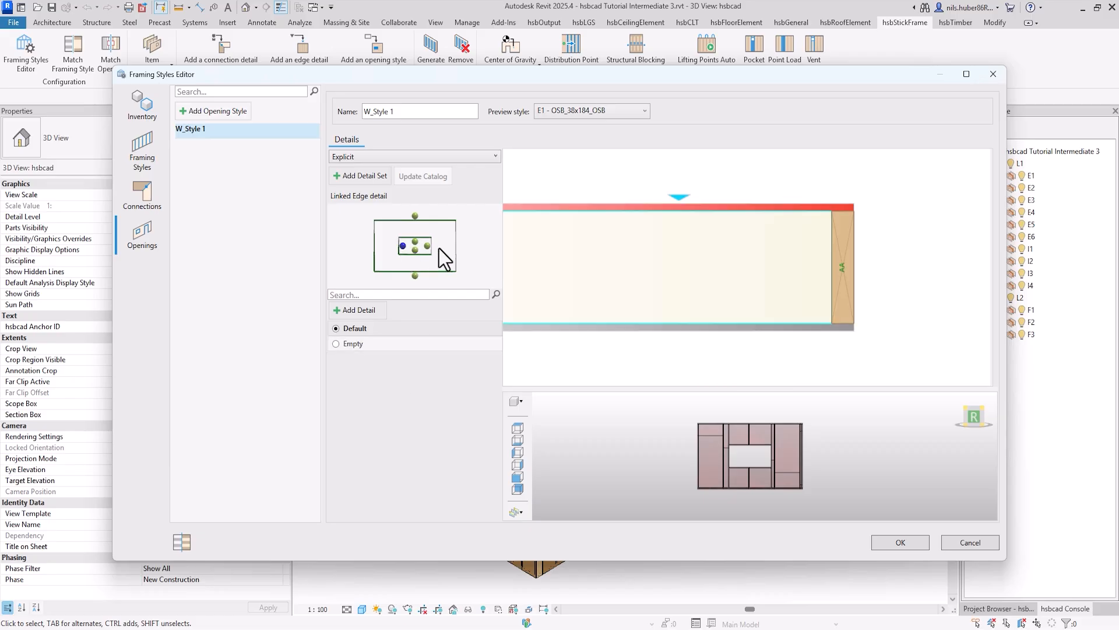
click(357, 328)
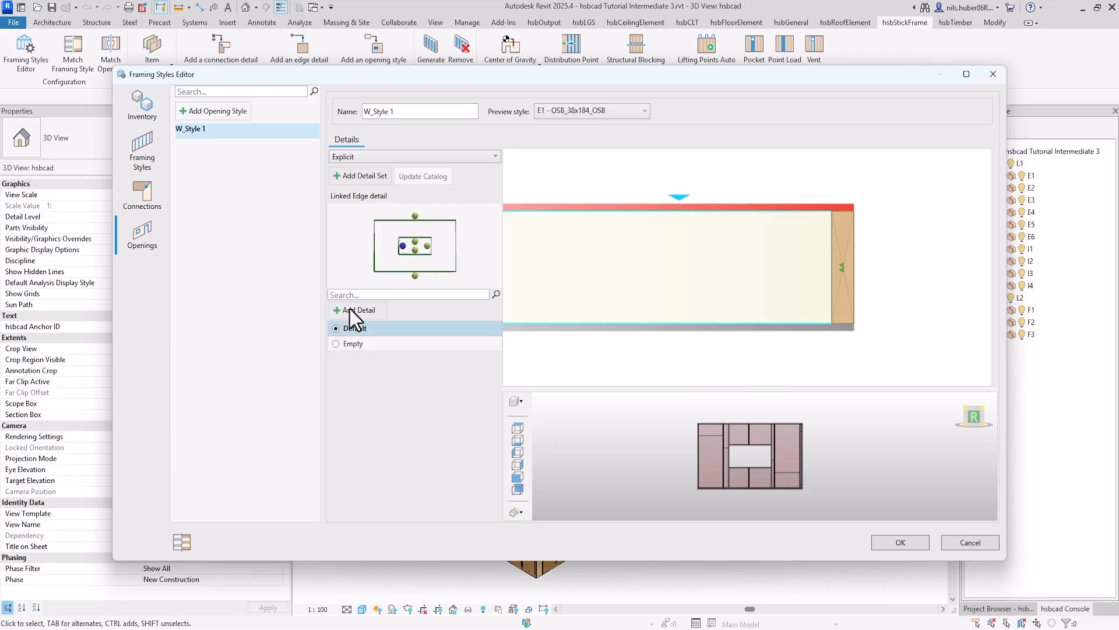
click(355, 312)
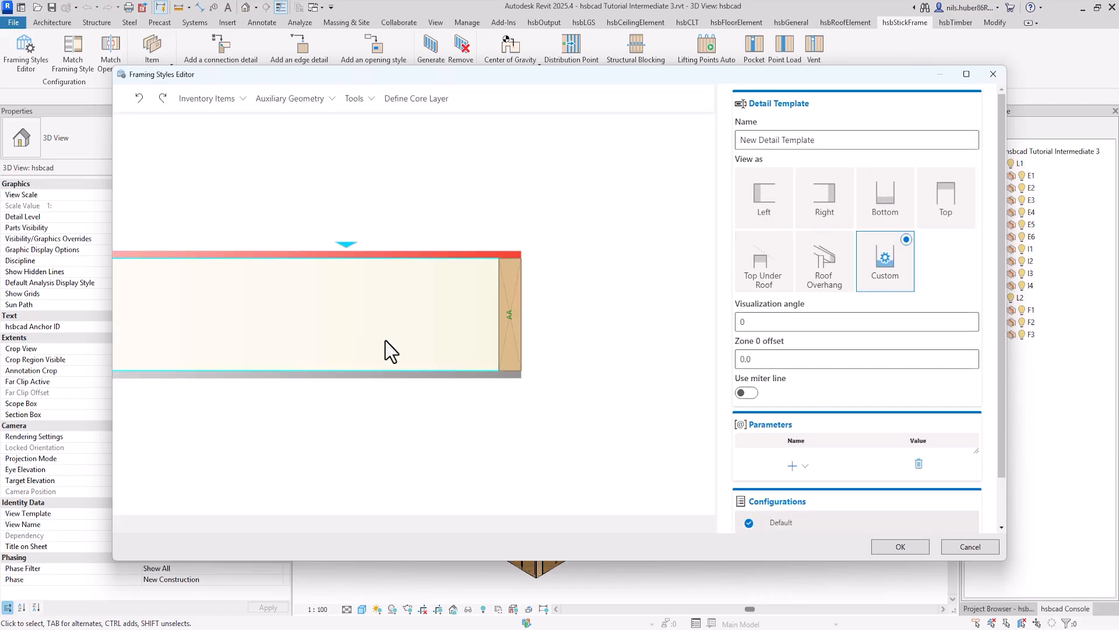
click(228, 103)
click(236, 123)
click(236, 101)
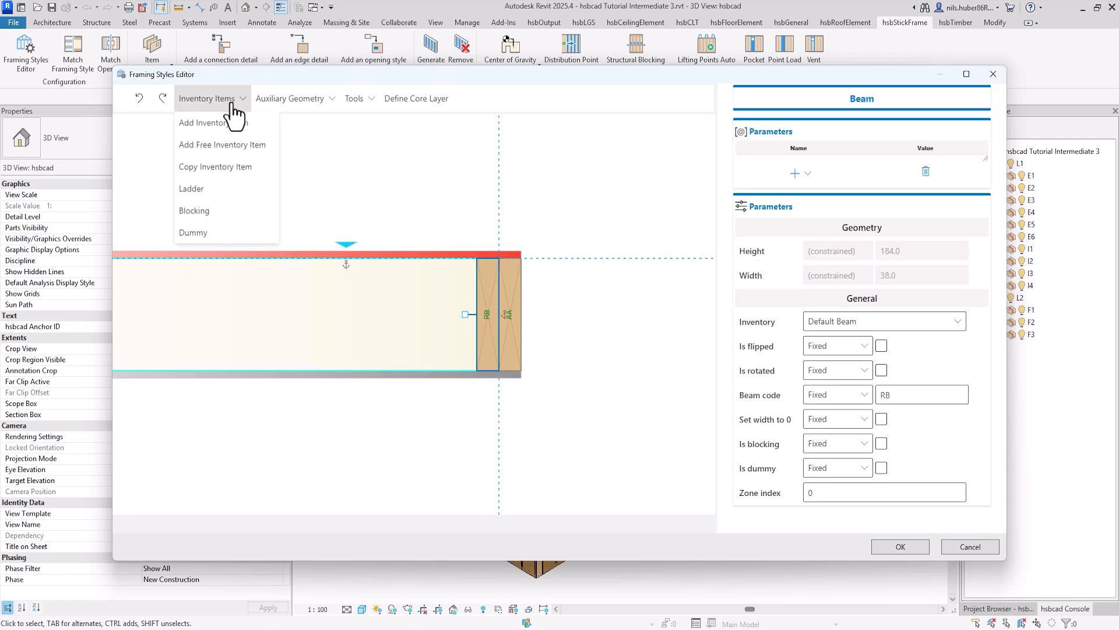
click(229, 119)
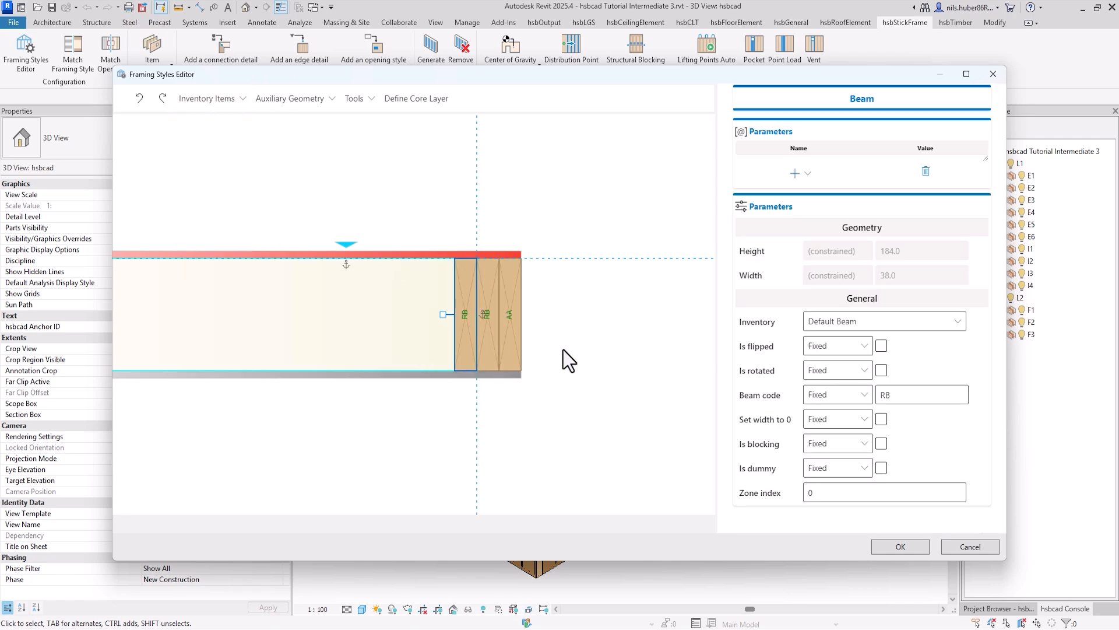
click(224, 101)
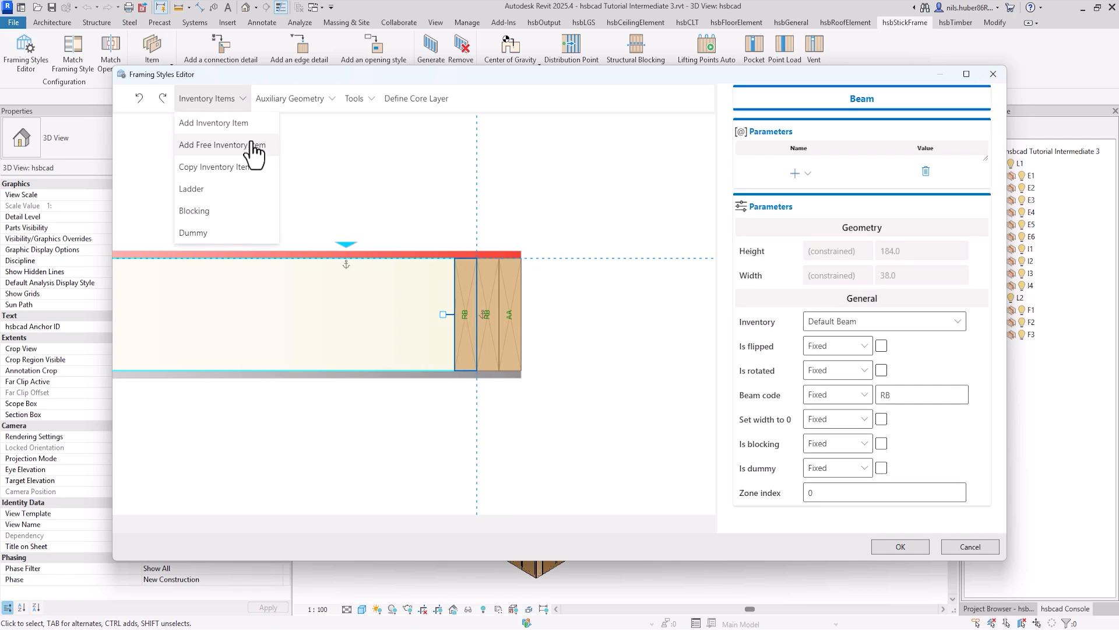
click(387, 154)
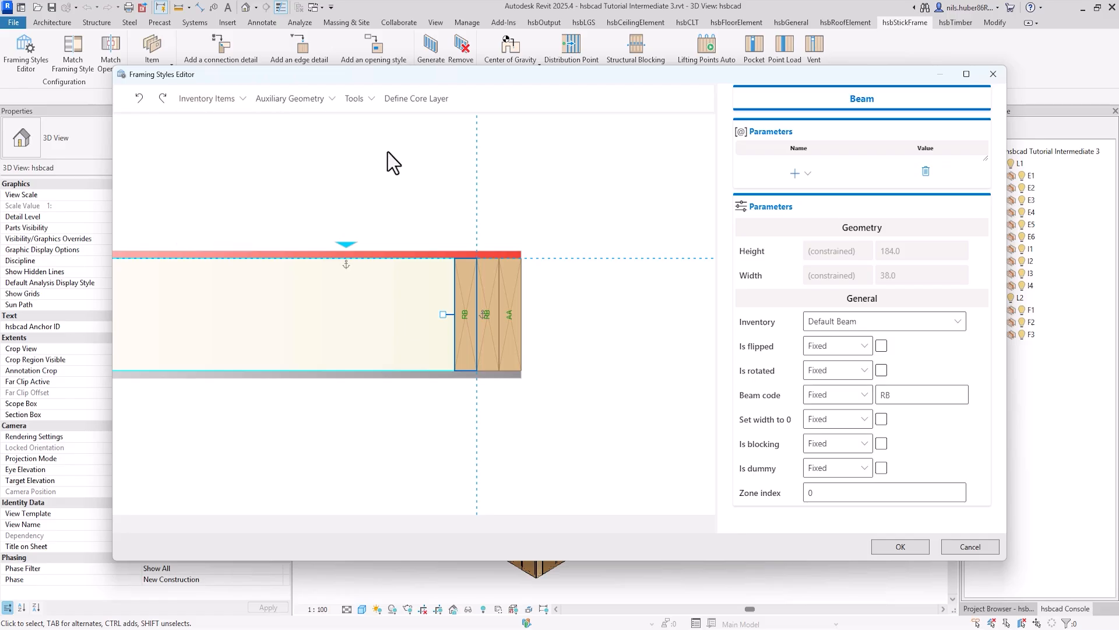
Step: Set the beam codes of the three side beams to W1, W2 and W3, starting from the outermost beam at the opening edge
click(518, 308)
double_click(904, 394)
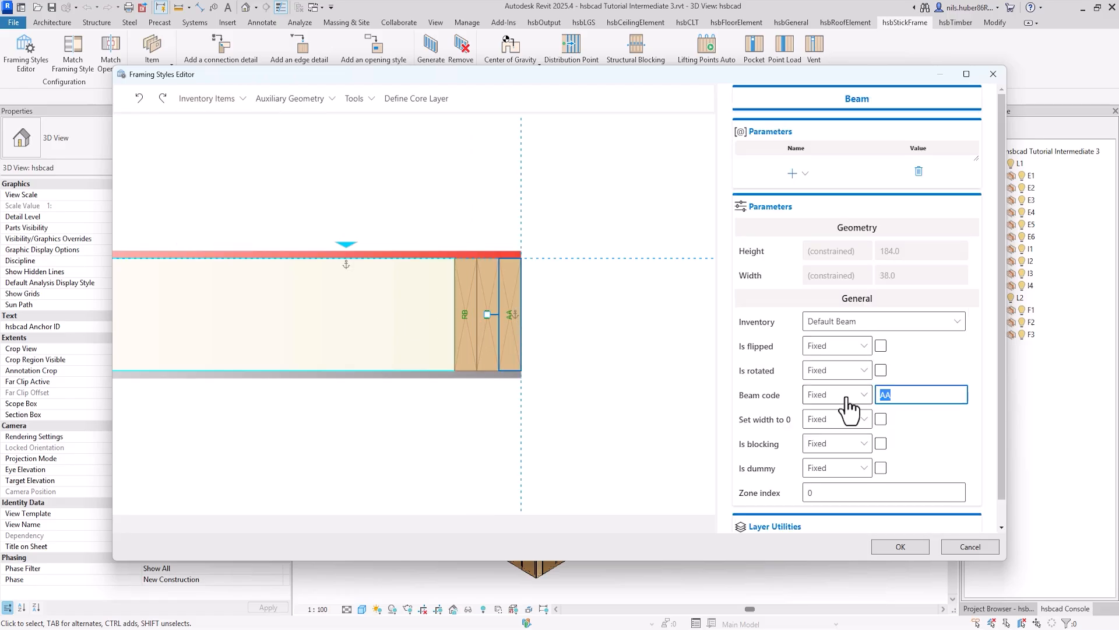
text(W1)
click(494, 281)
double_click(910, 395)
text(W2)
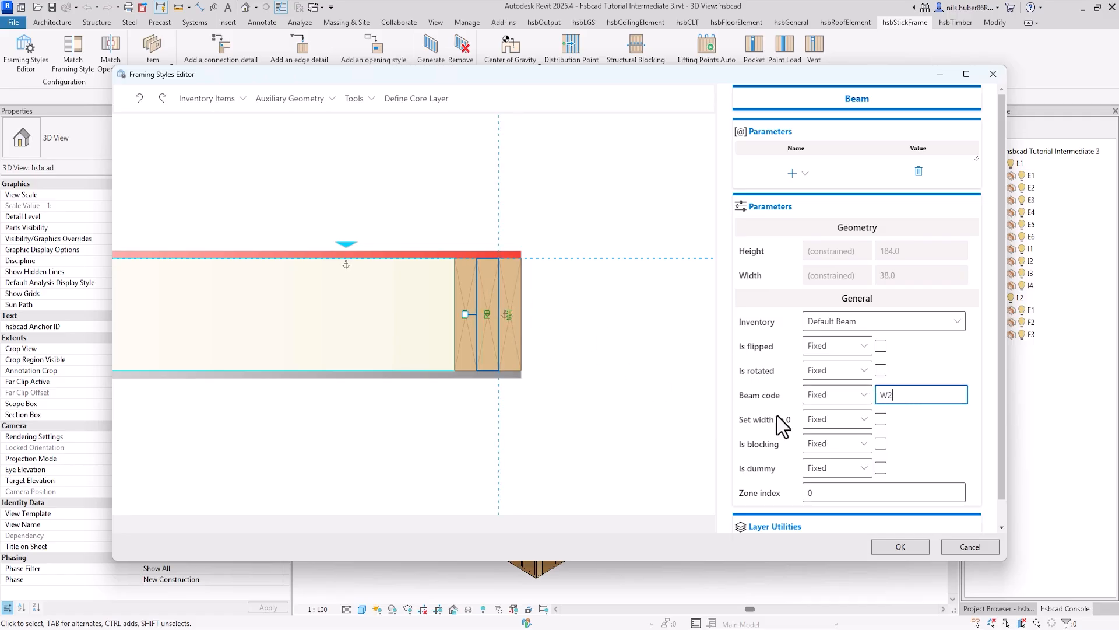
click(550, 323)
click(463, 281)
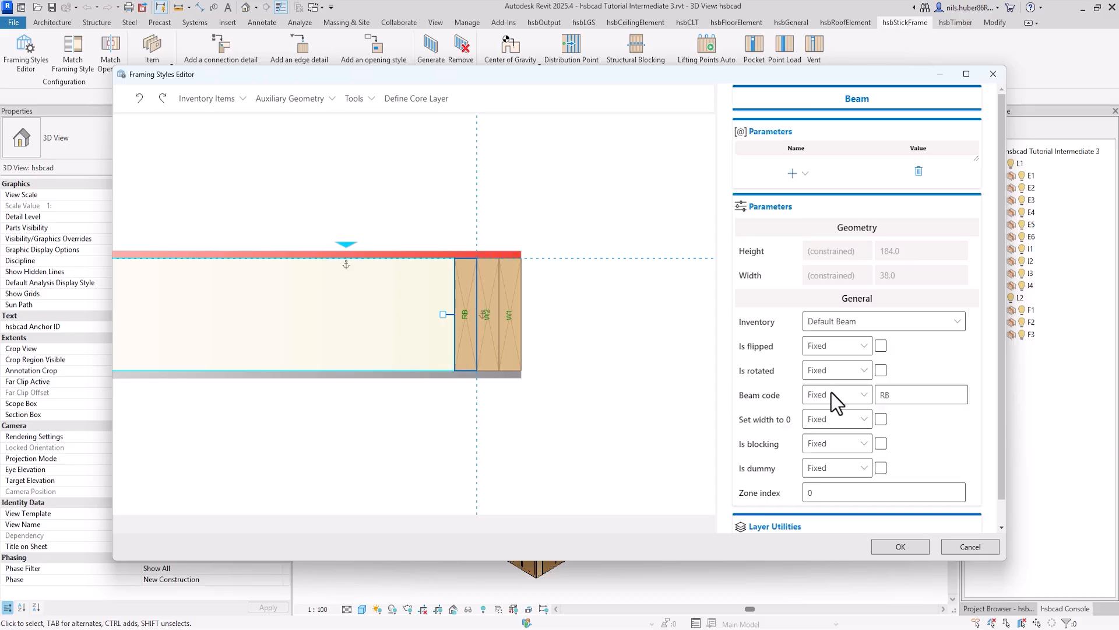
double_click(902, 396)
text(W3)
click(569, 428)
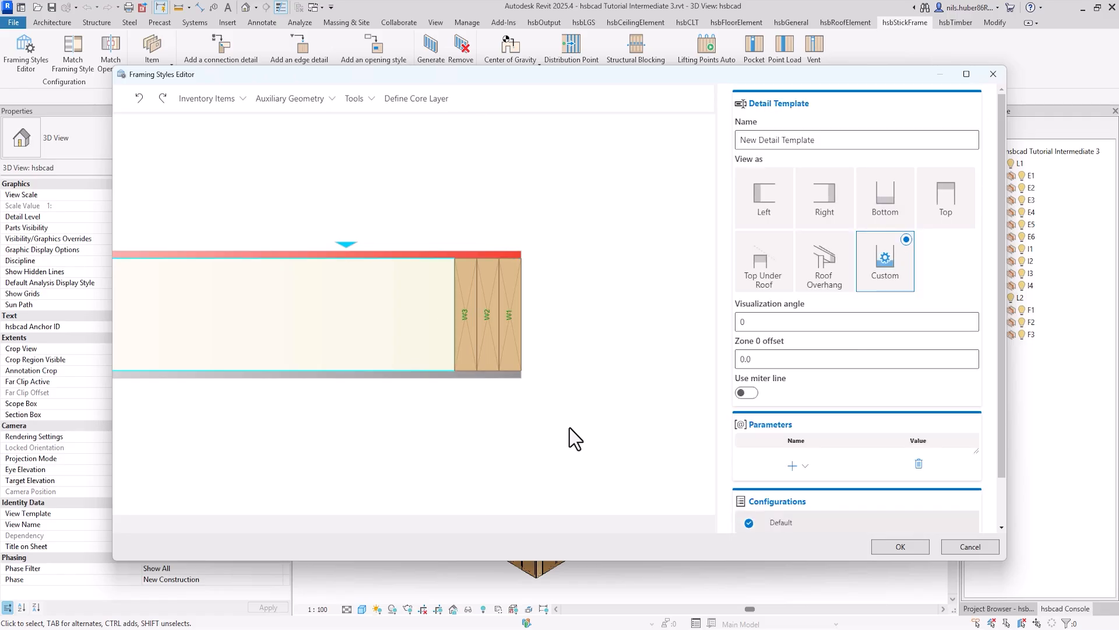
Step: Name the side detail template W_Side_Style 1 and save it
double_click(839, 140)
drag(838, 140, 725, 142)
text(W_)
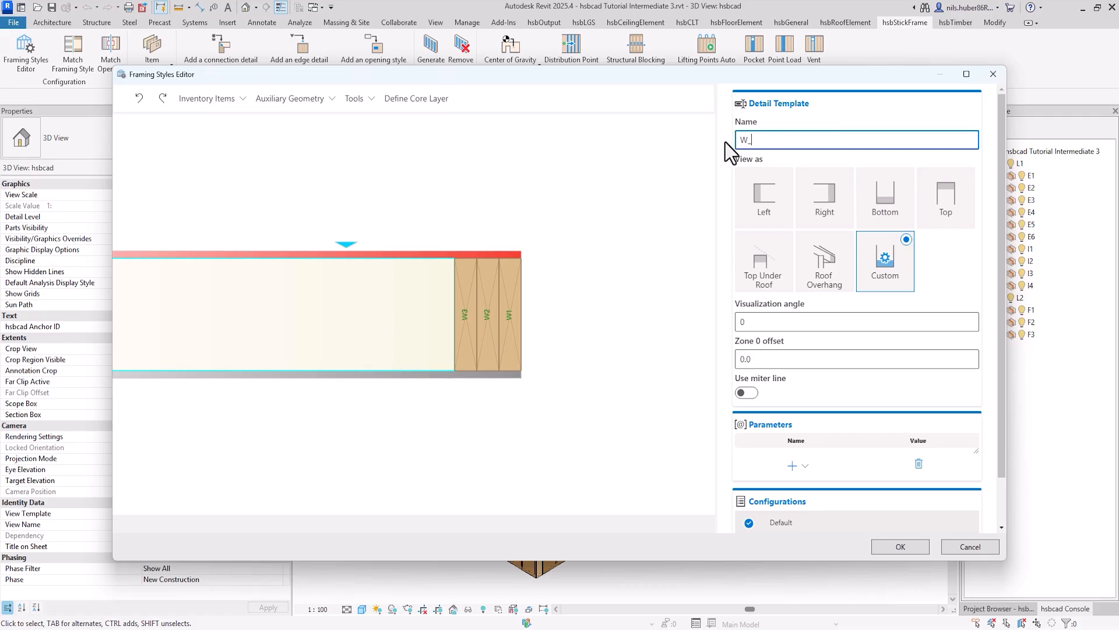
text(Side_Style 1)
click(570, 210)
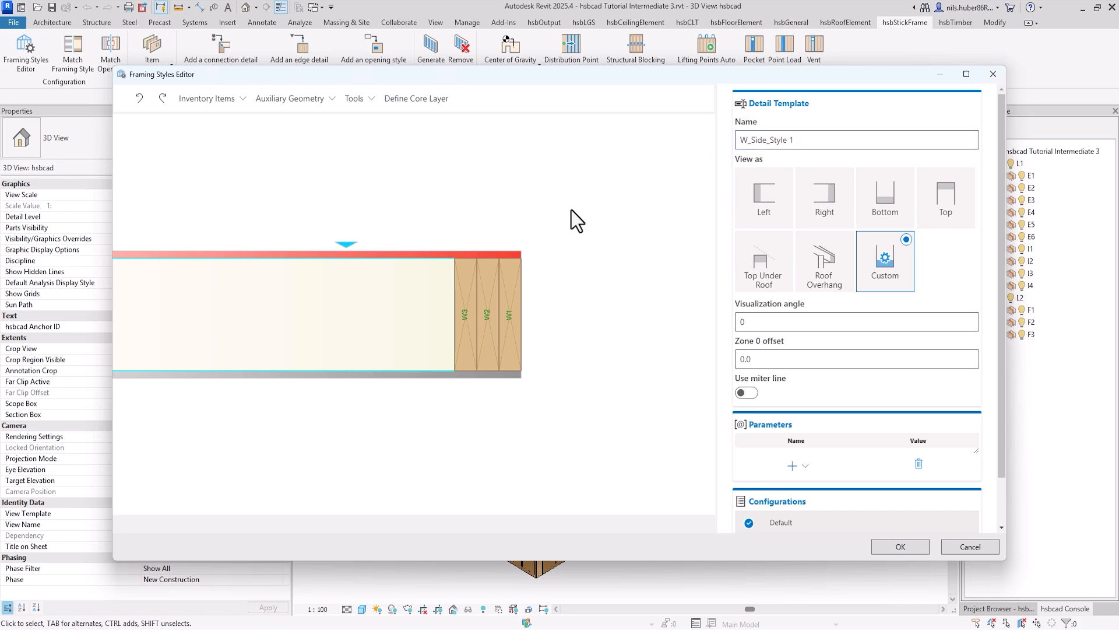
click(907, 550)
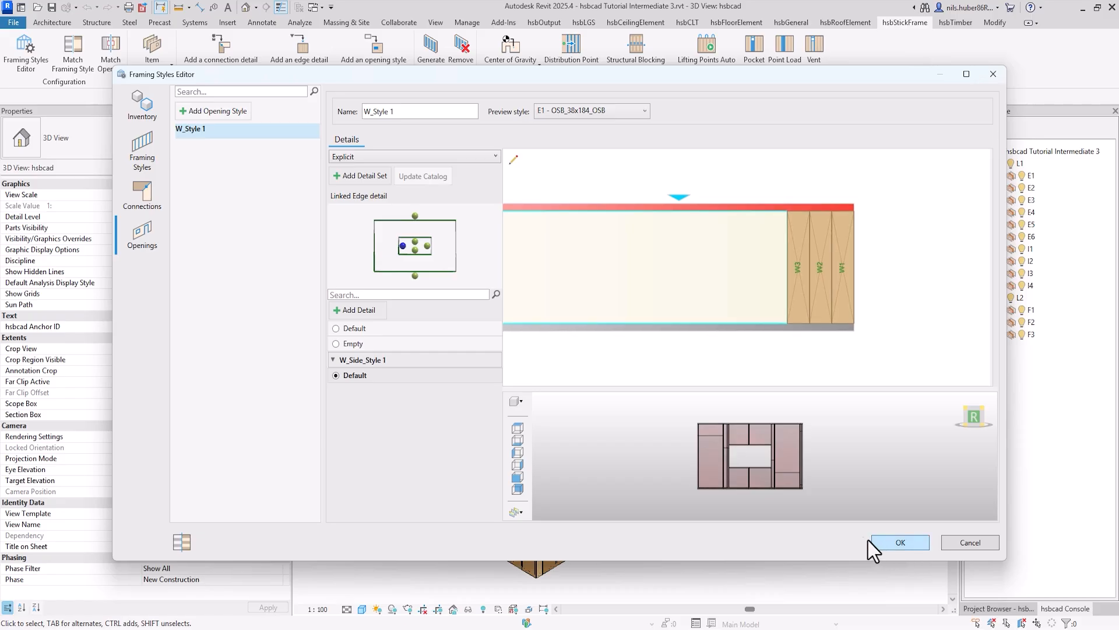
Step: Assign the default W_Side_Style 1 detail to the opening's right edge and check the framing around the opening in the 3D preview
click(428, 247)
click(360, 376)
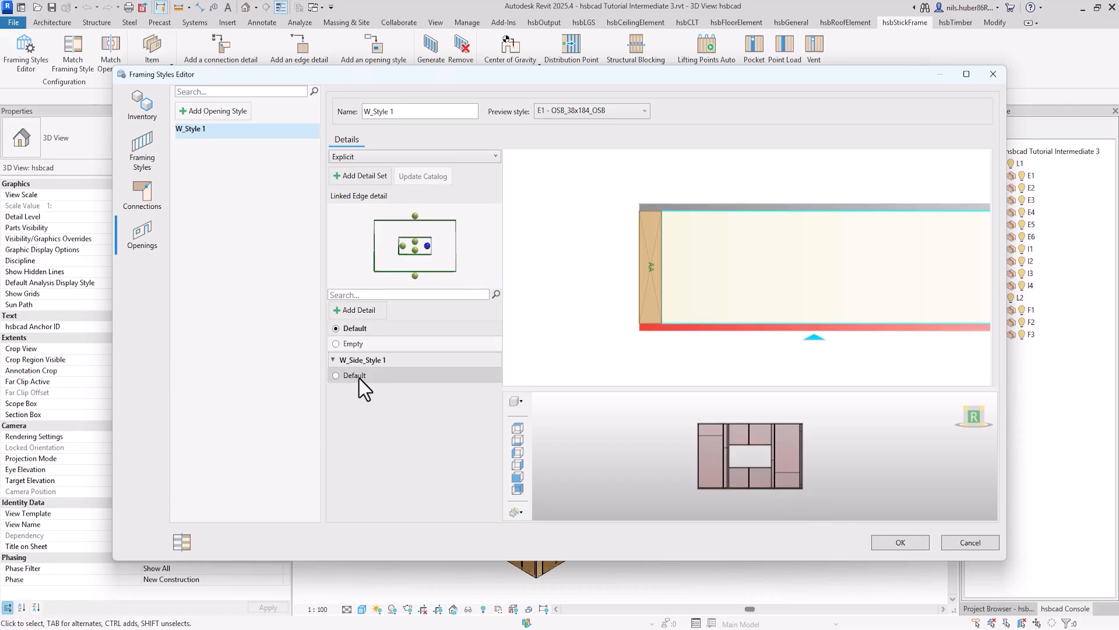
scroll(788, 470, up, 6)
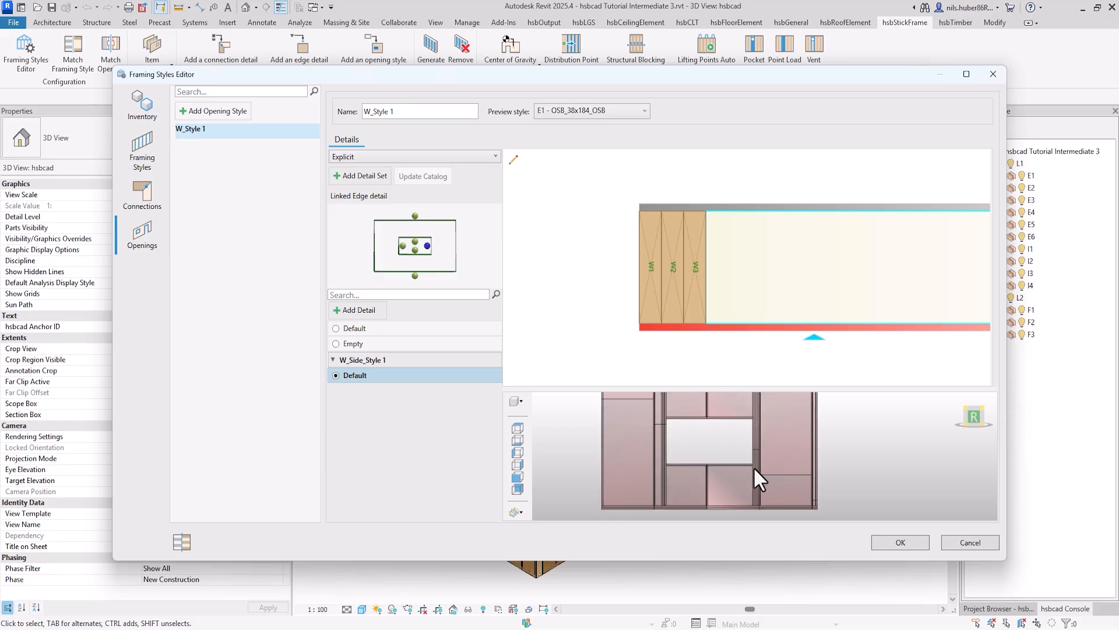
middle_drag(698, 445, 705, 470)
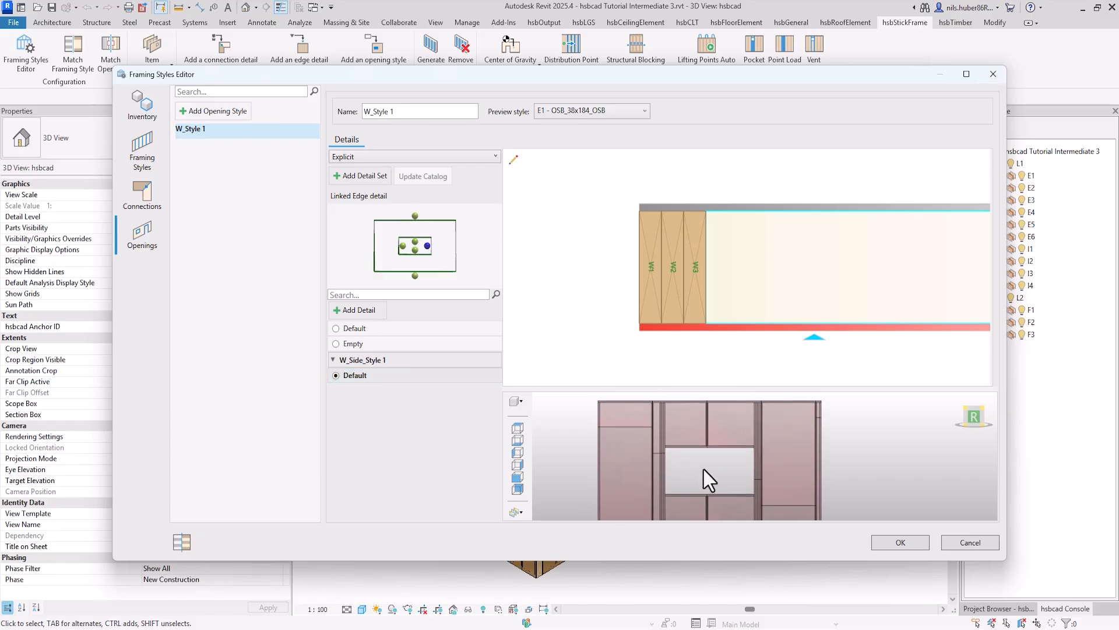
scroll(705, 470, up, 3)
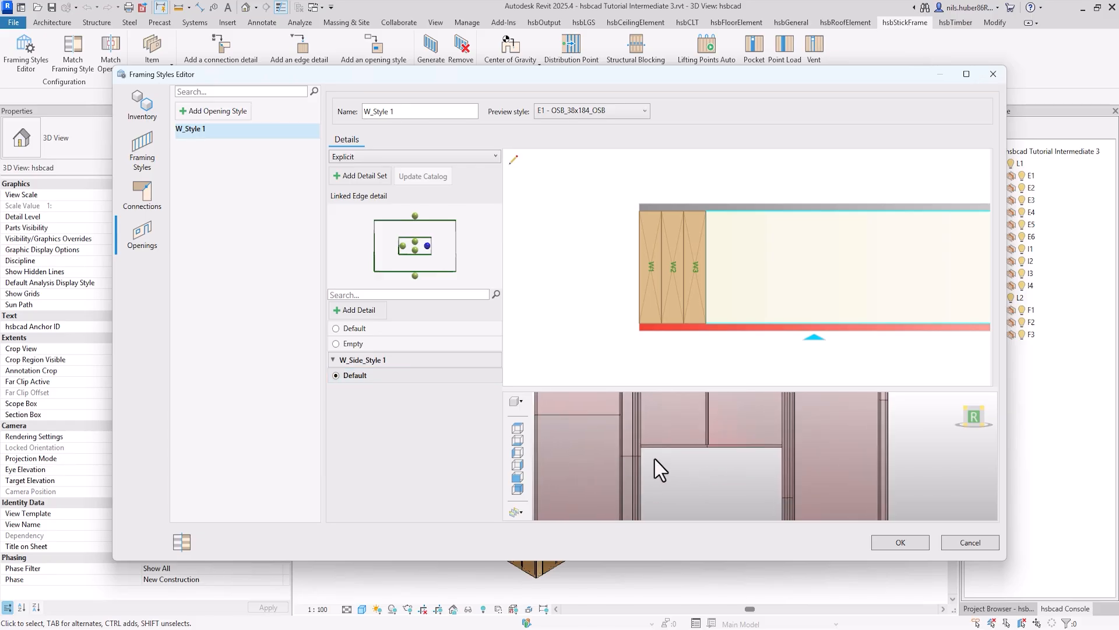
scroll(654, 459, up, 4)
middle_drag(750, 467, 724, 483)
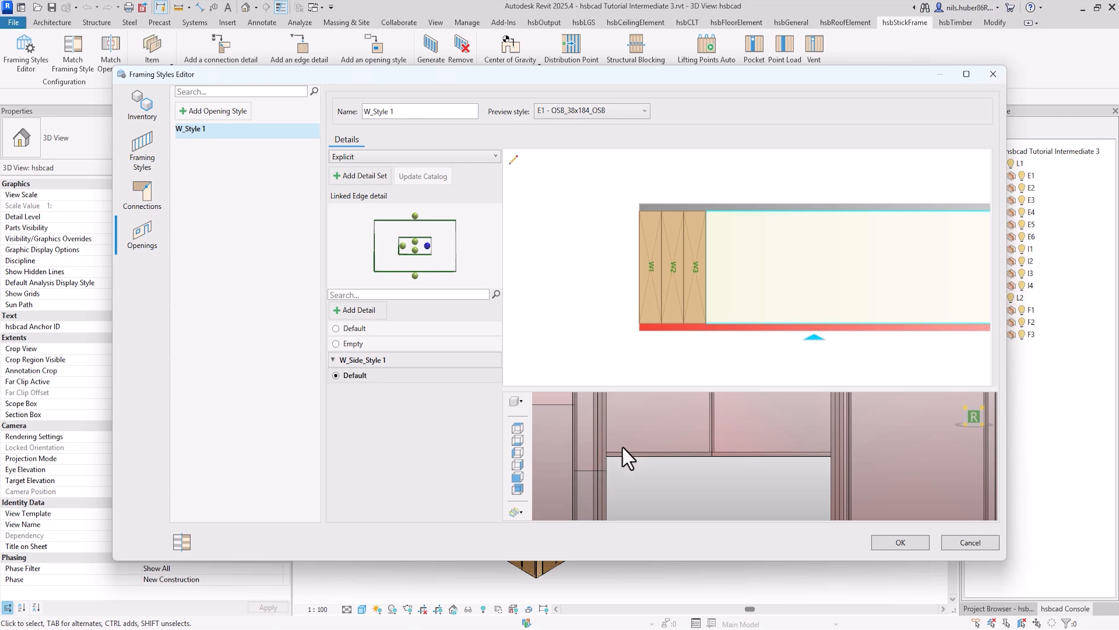
Step: Create a new detail for the opening's top edge and name it W_Top_Style 1
click(415, 241)
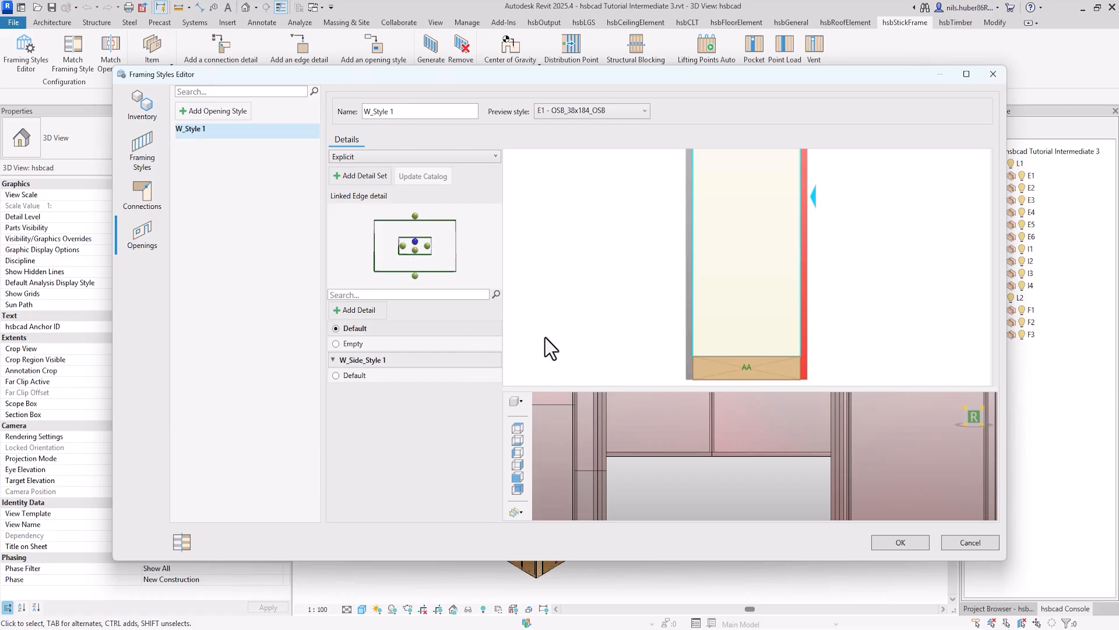
click(345, 311)
triple_click(841, 148)
text(W_Top)
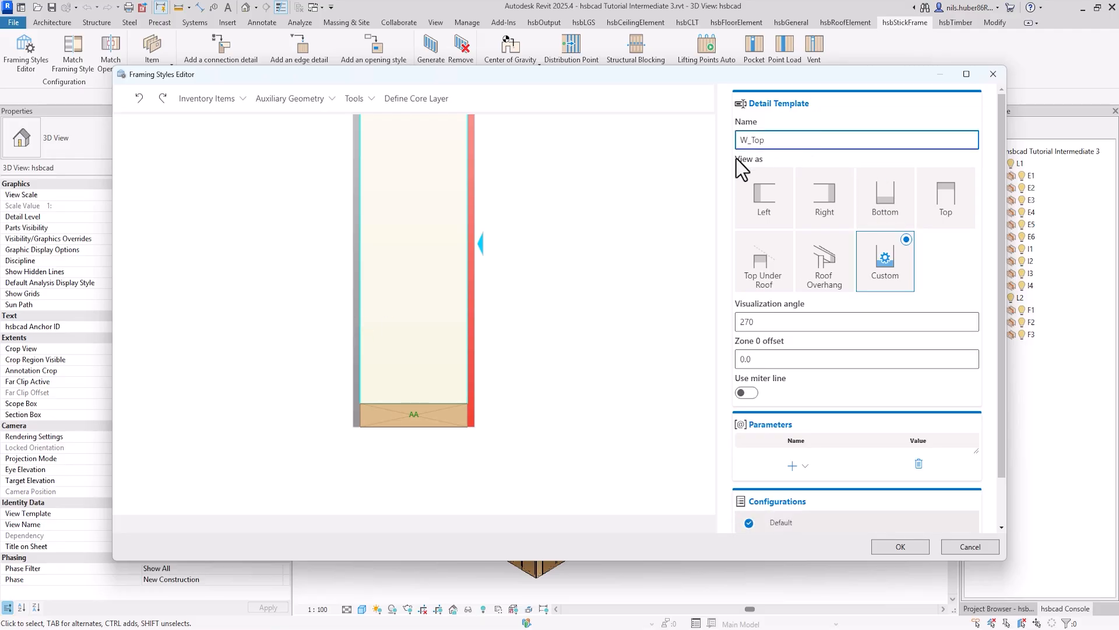
text(_Style 1)
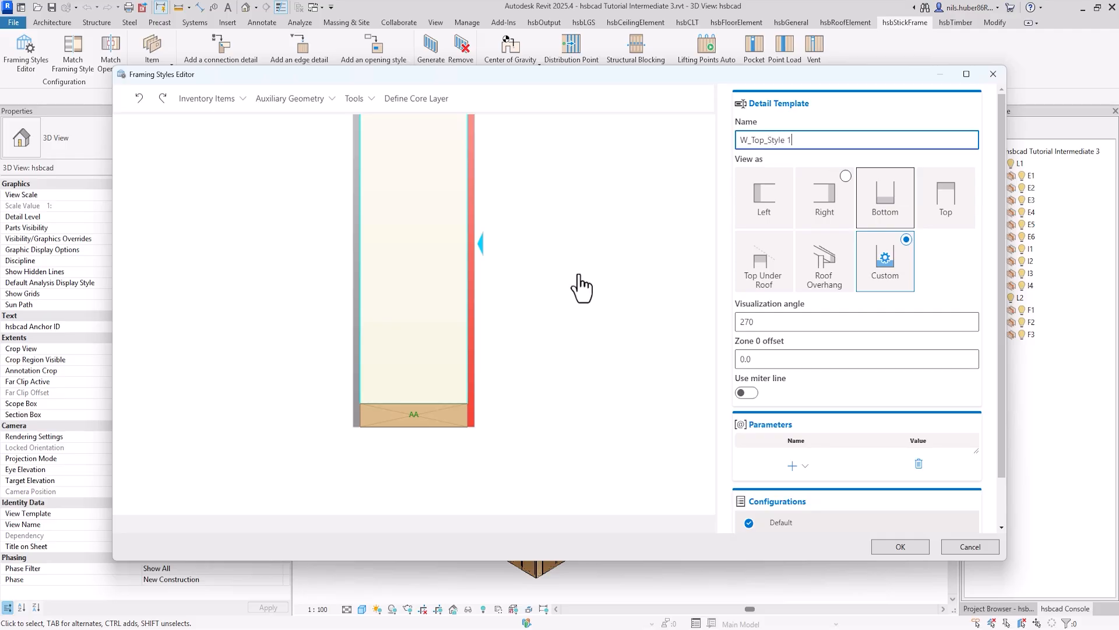
click(512, 275)
Step: Add a free beam, rotate it upright, and place it on the horizontal AA beam against the red sheathing layer
click(224, 100)
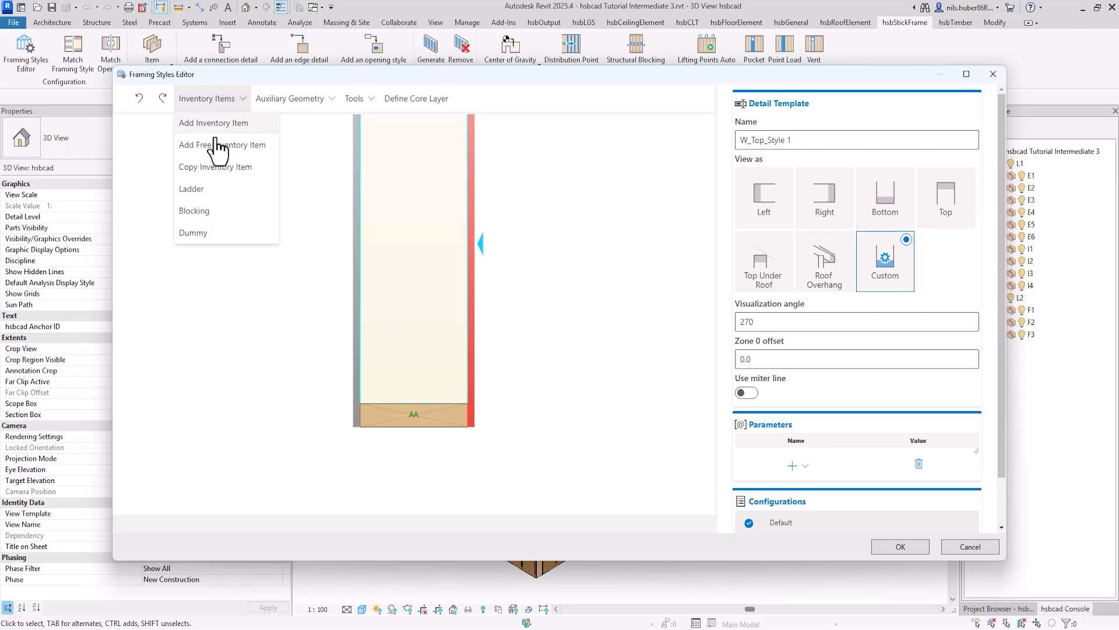
click(250, 147)
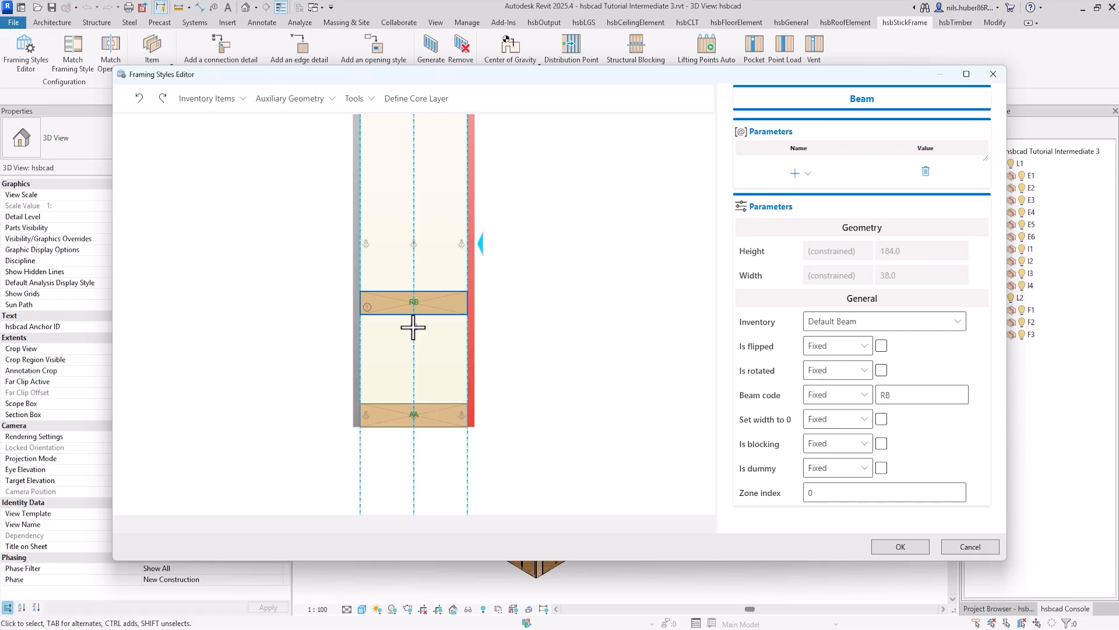
key(space)
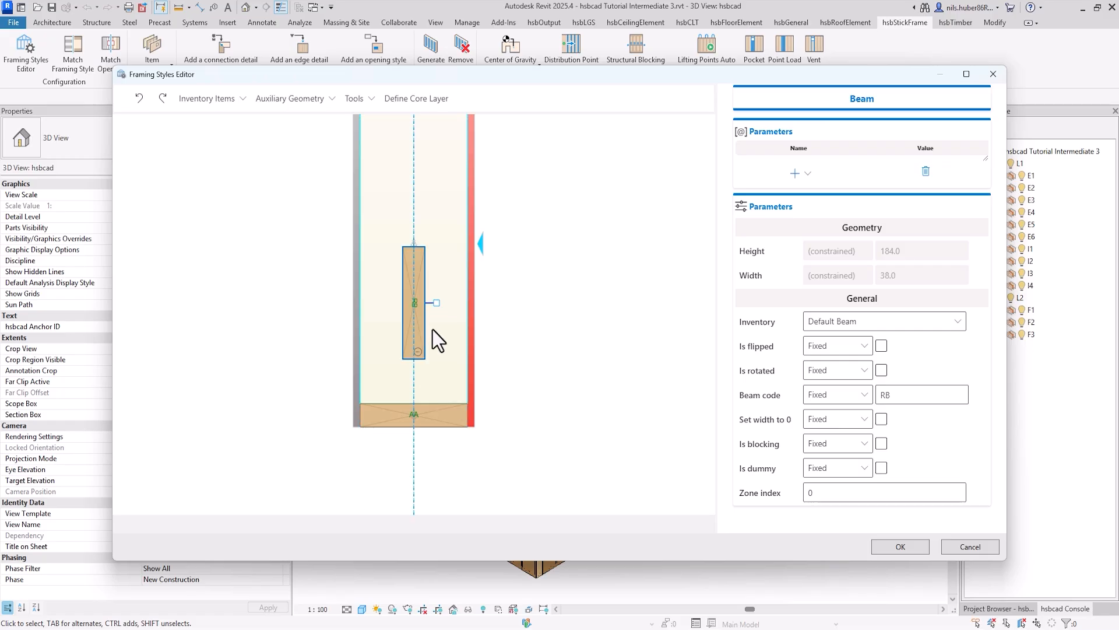
drag(433, 330, 457, 361)
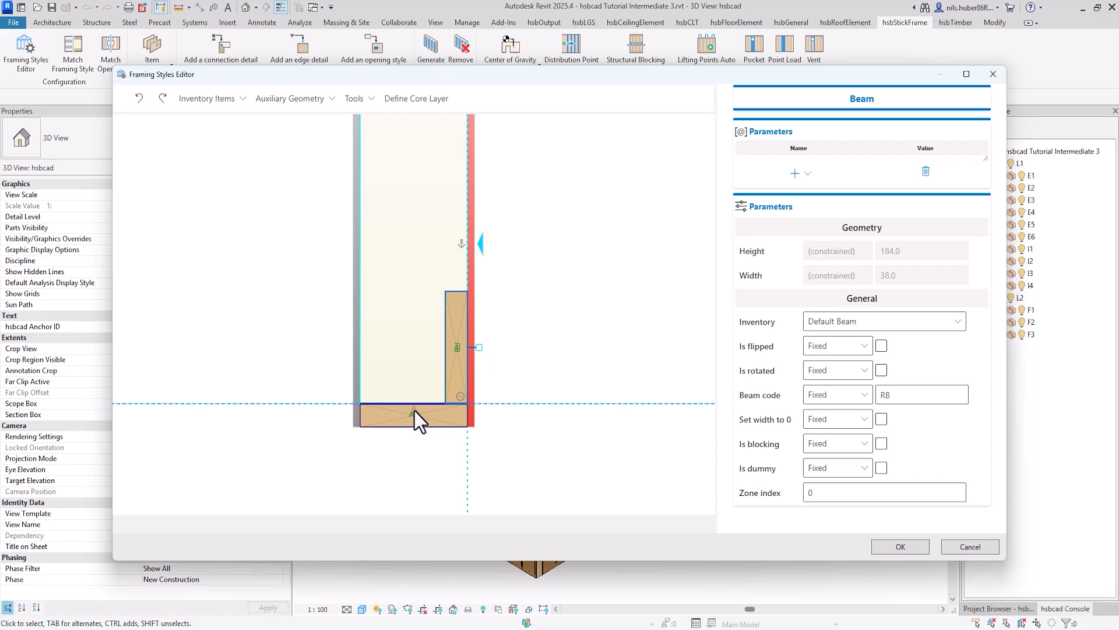
Step: Set the beam code of both the upright beam and the horizontal beam below it to HD
double_click(911, 394)
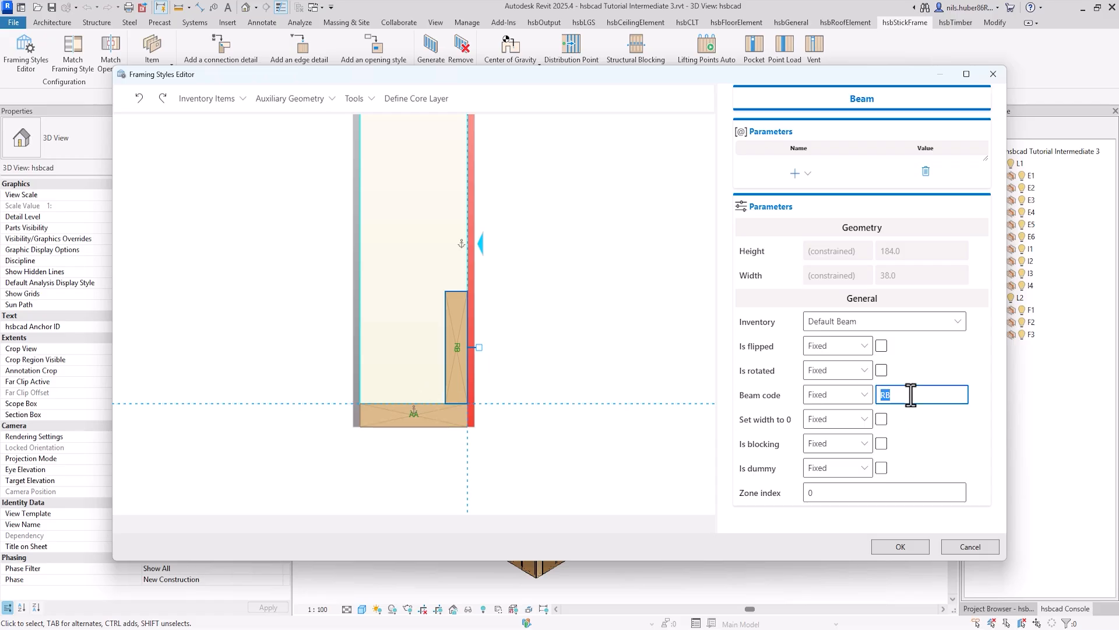
text(HD)
key(Return)
click(493, 437)
click(431, 419)
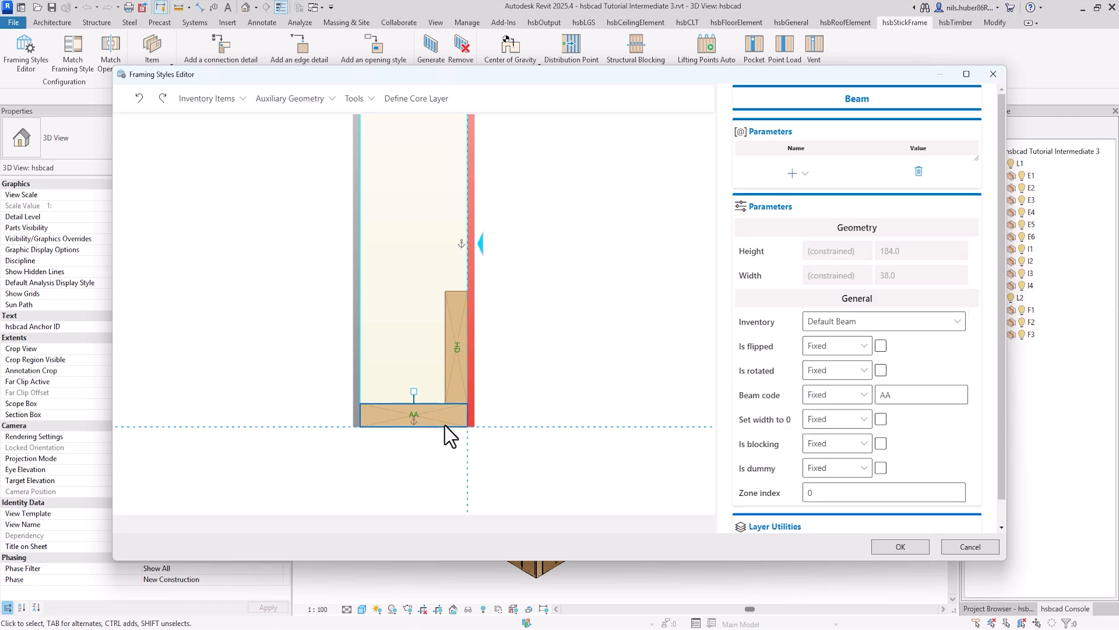
double_click(928, 400)
text(HD)
click(583, 451)
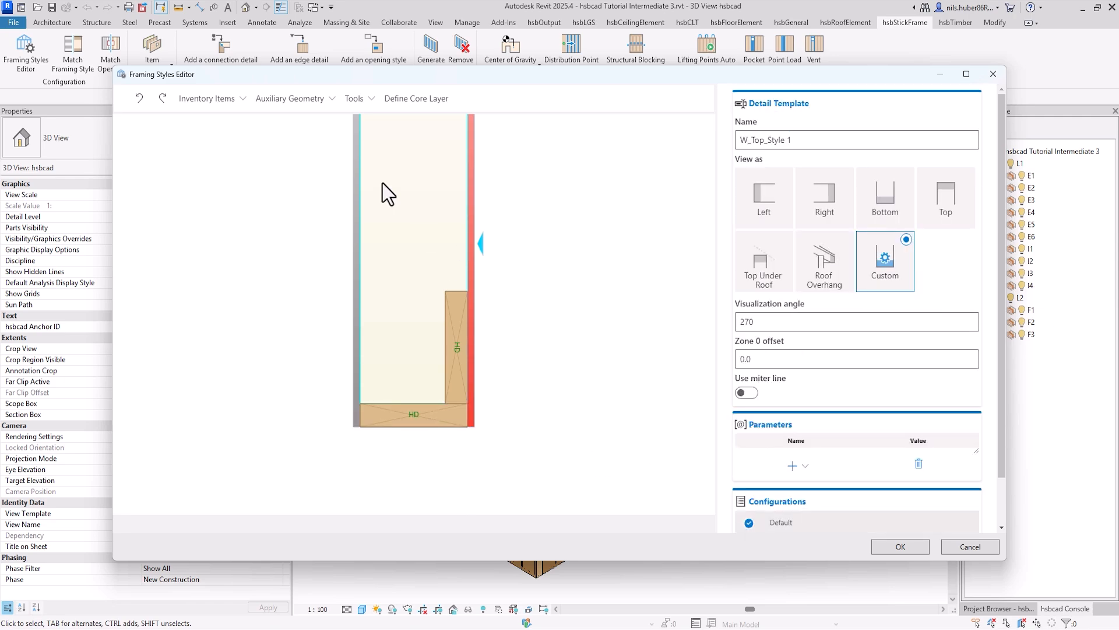
Step: Add a cut along the underside of the horizontal HD beam, facing upward, with connection codes W1;W2
click(356, 100)
click(379, 144)
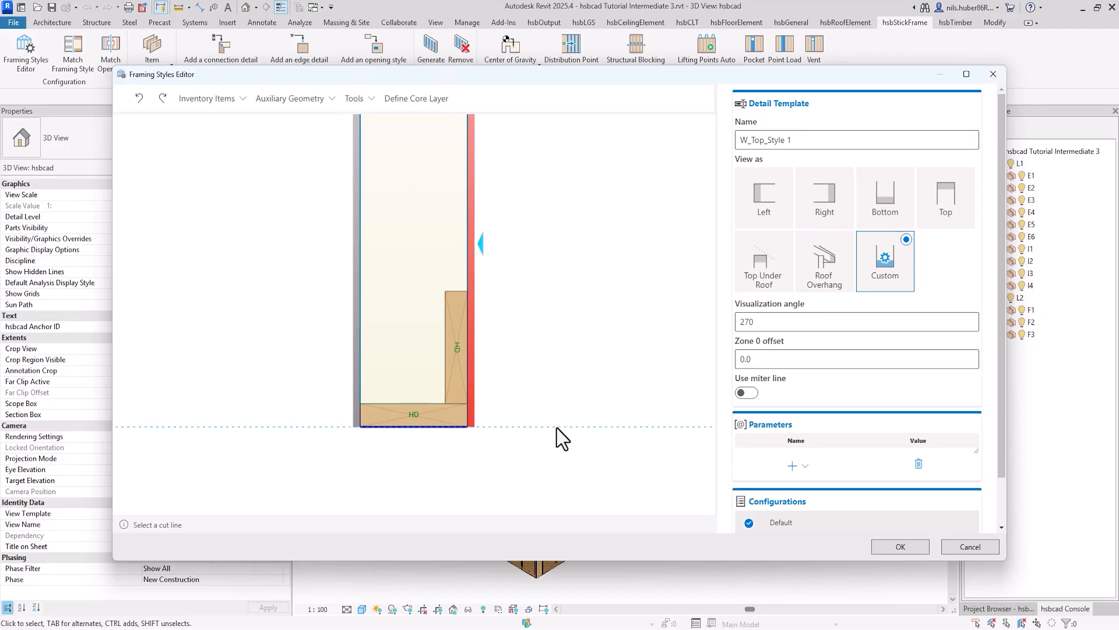
click(558, 428)
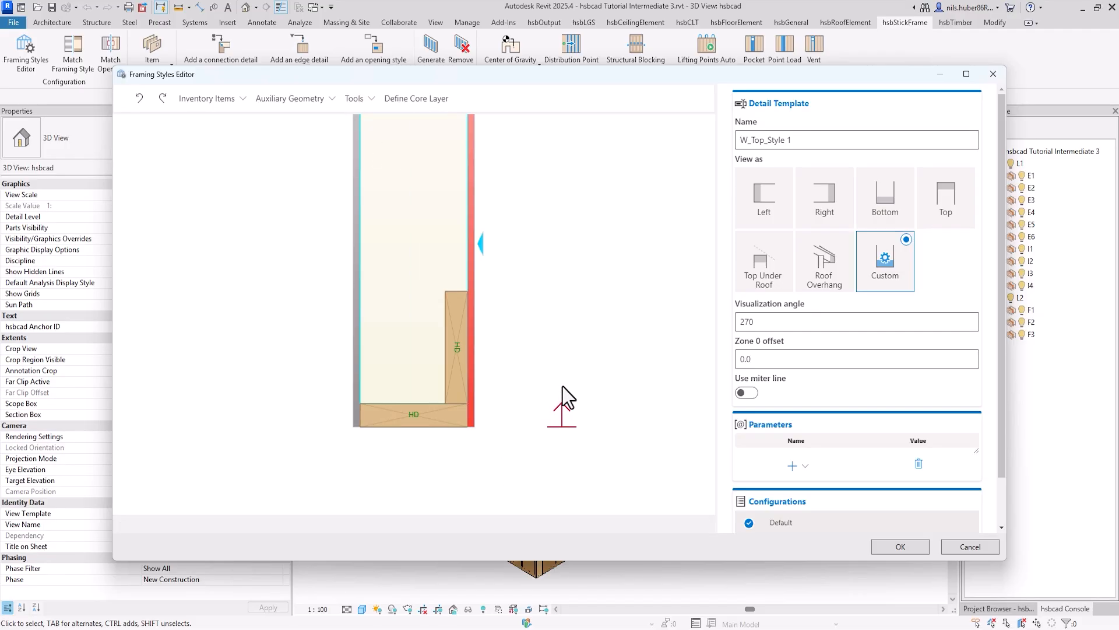
click(917, 278)
text(W1)
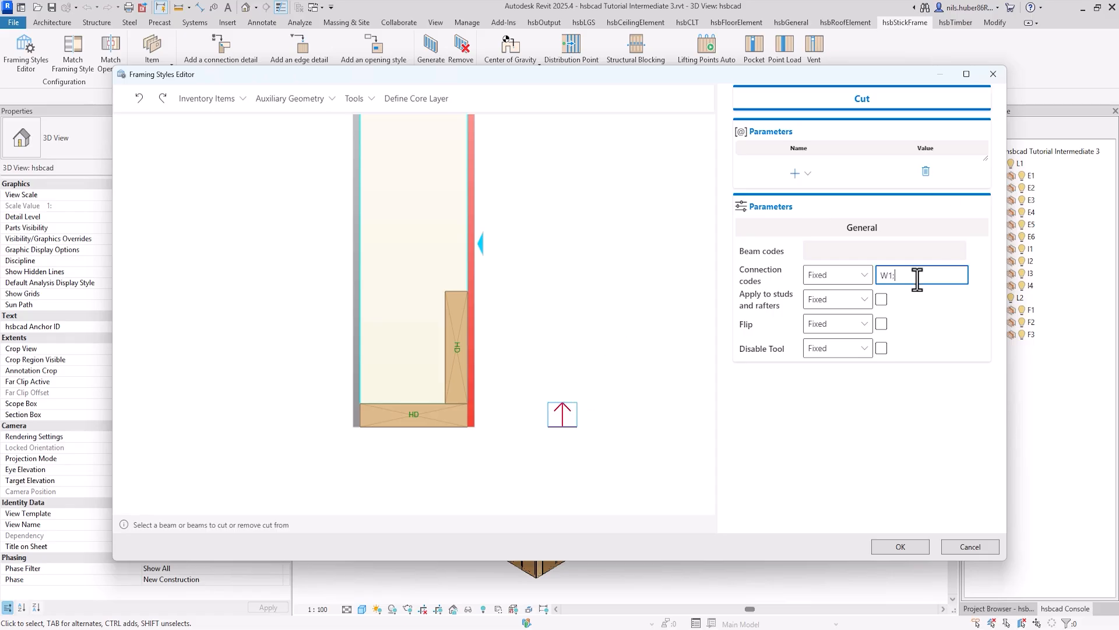
text(;W2)
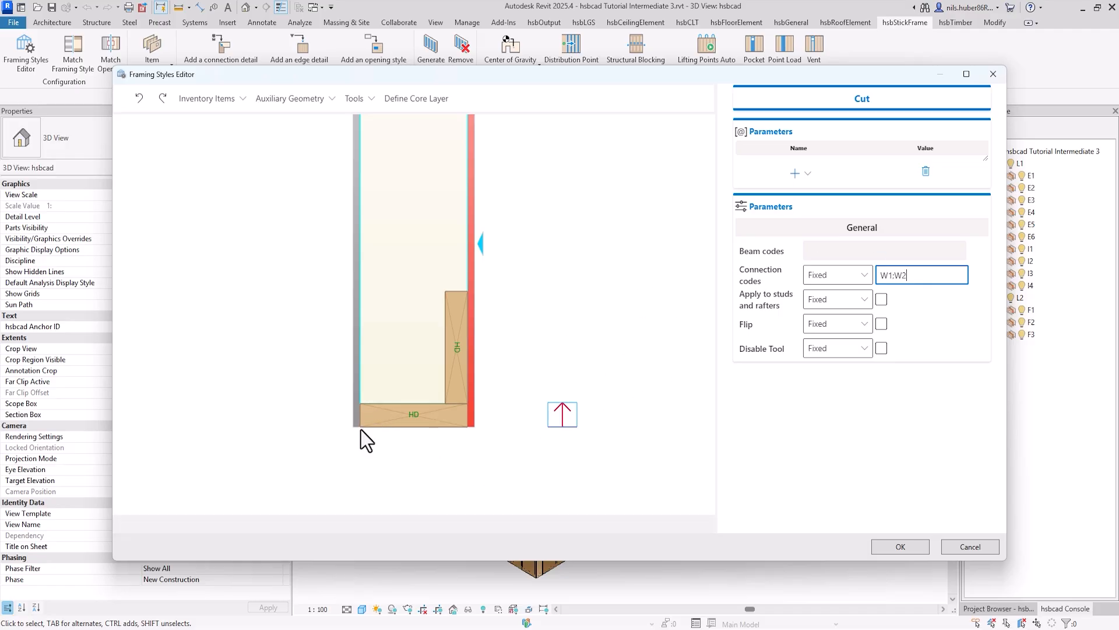
Step: Create an auxiliary line offset about 108 mm above the top edge of the upright HD beam
click(538, 334)
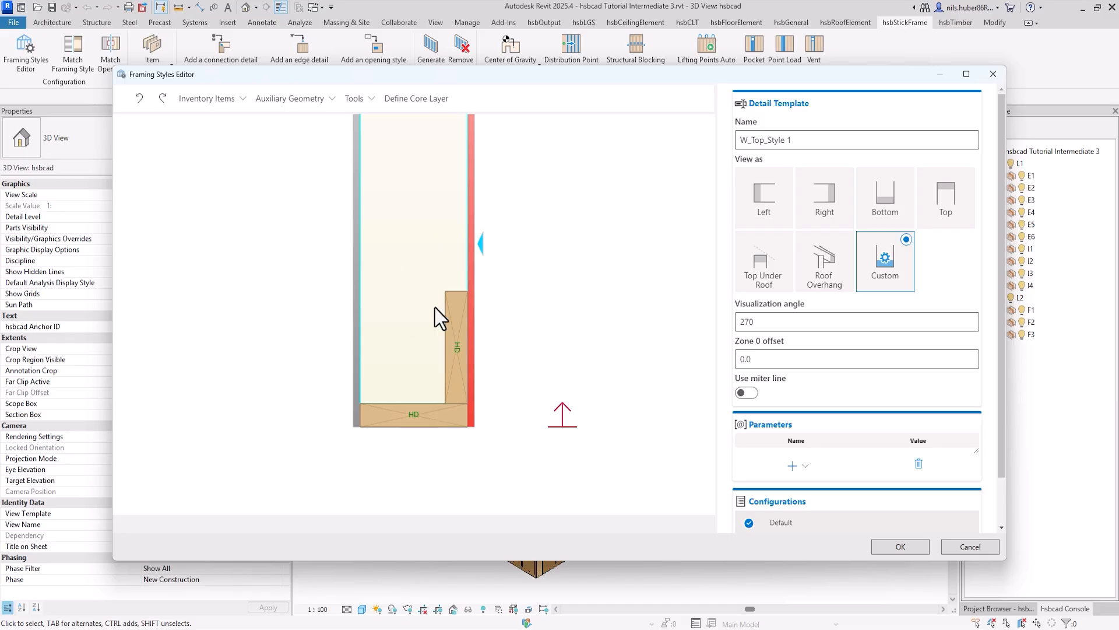
click(308, 100)
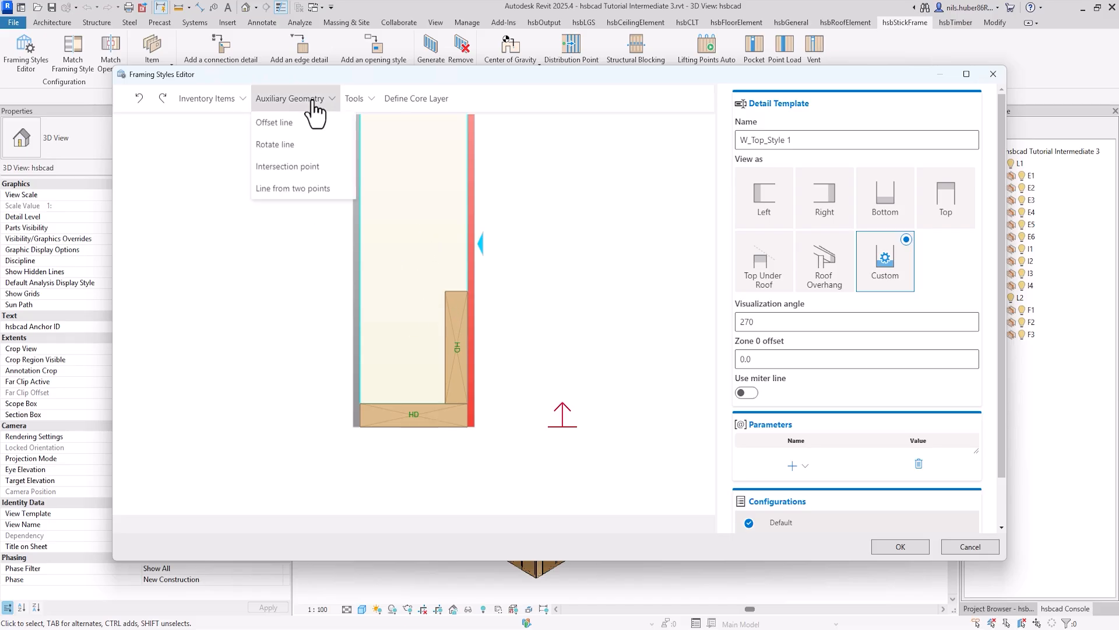
click(292, 119)
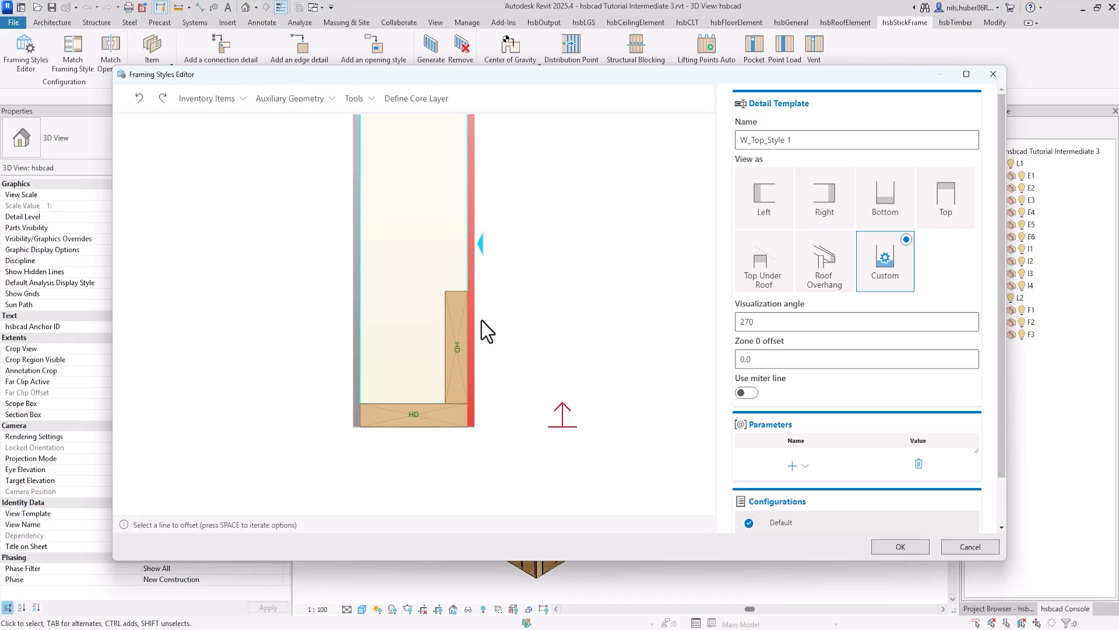
click(460, 290)
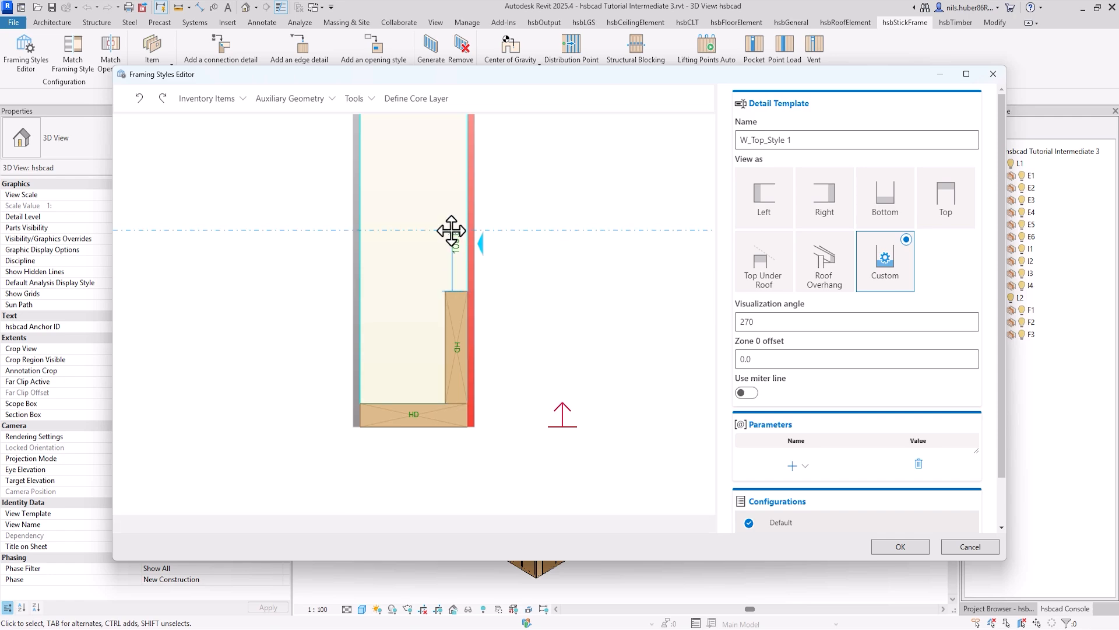
click(450, 226)
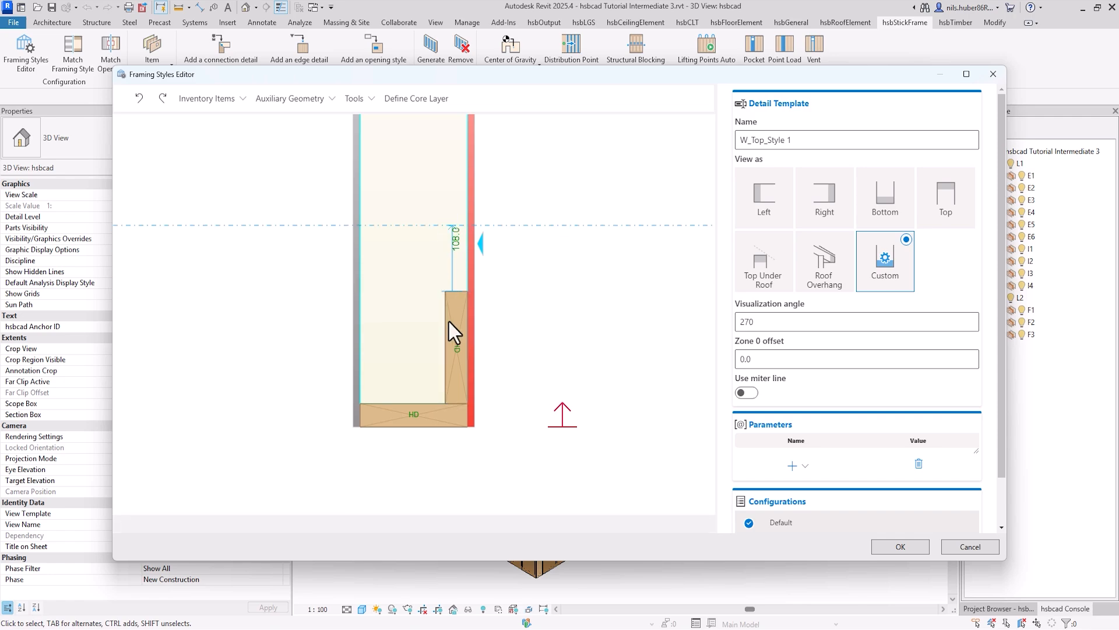
Step: Create an auxiliary line offset about 98 mm from the upright HD beam's inner side, into the wall core
click(315, 100)
click(305, 129)
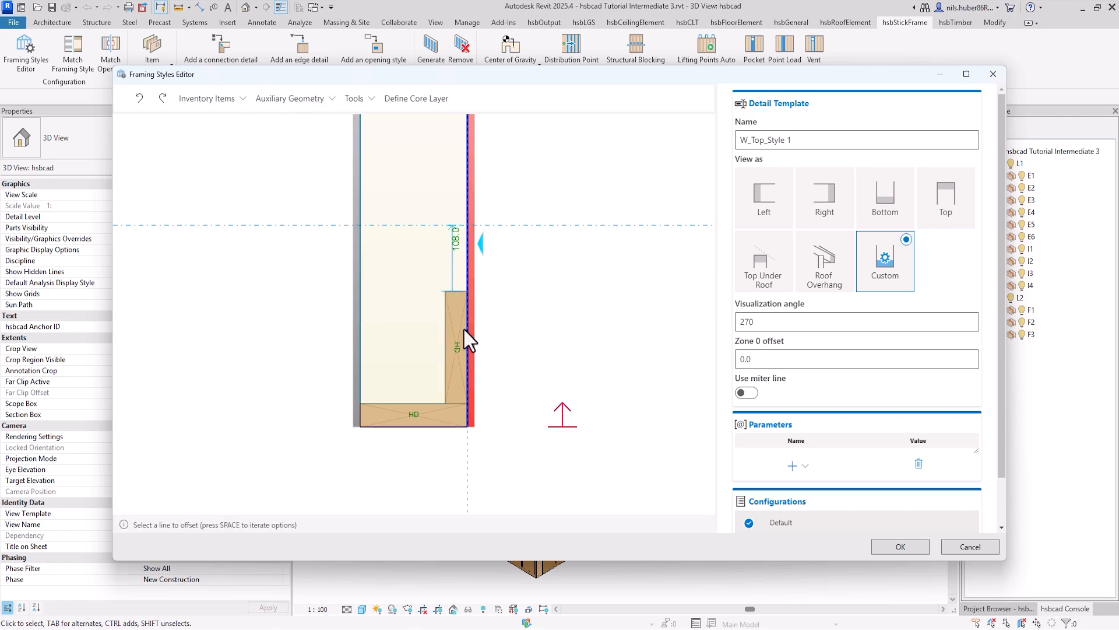
click(444, 322)
click(388, 323)
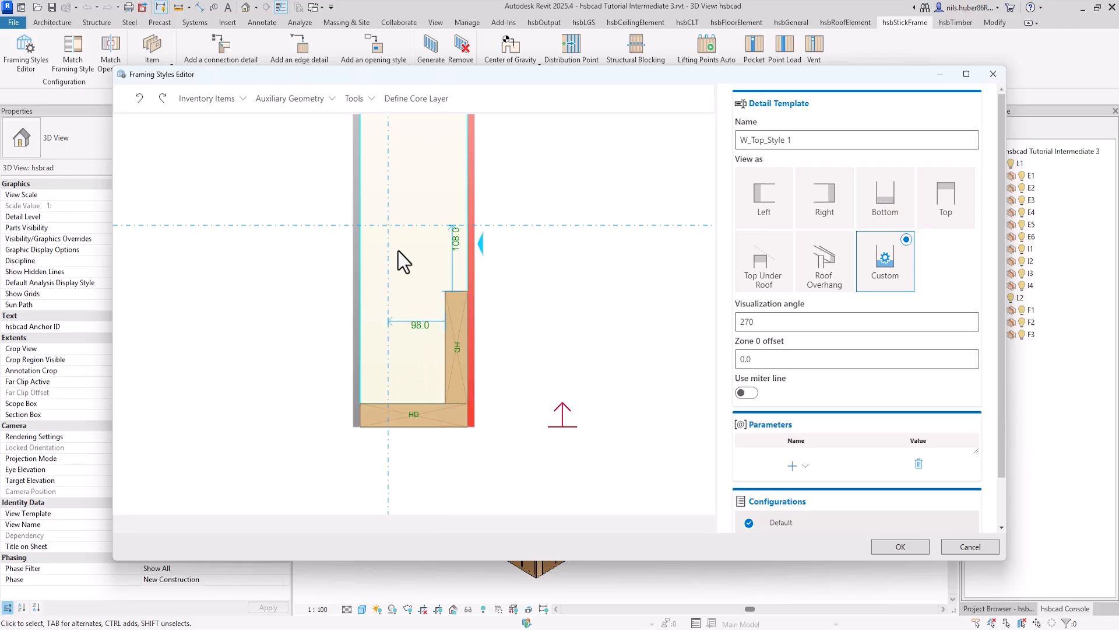
Step: Add a milling anchored to both offset lines and stretch it to the horizontal HD beam's top and the red sheathing layer
click(355, 99)
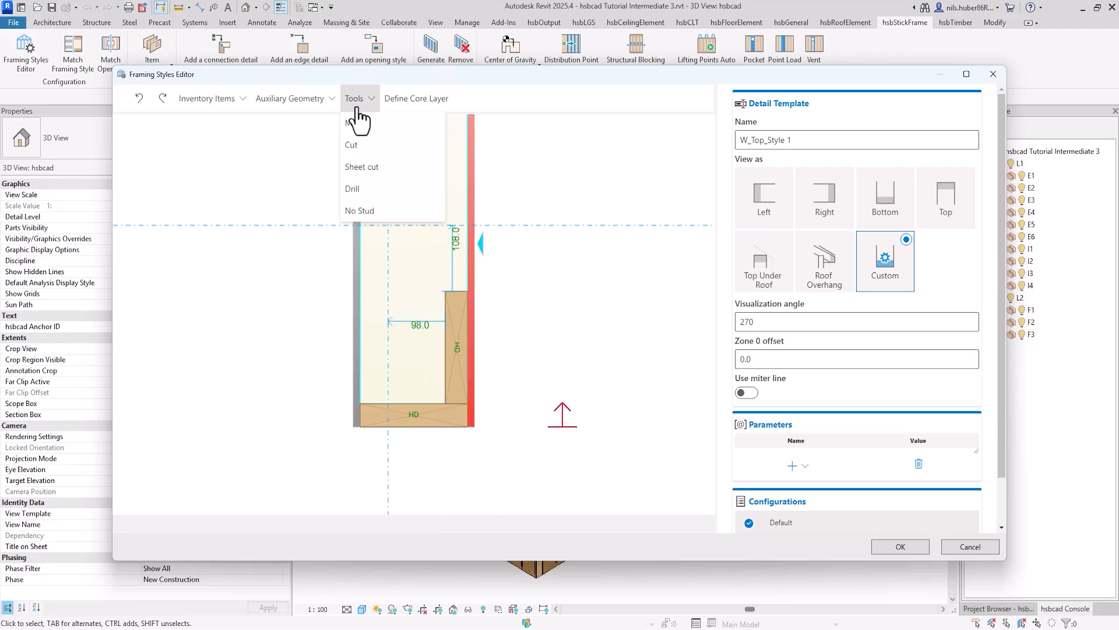
click(359, 124)
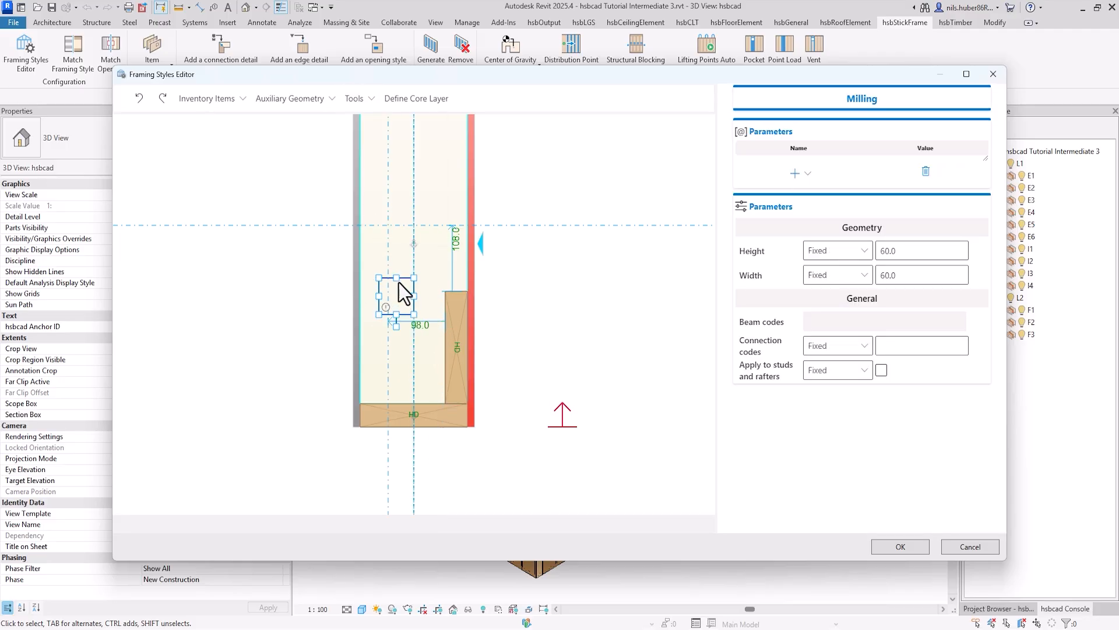
drag(399, 312, 411, 252)
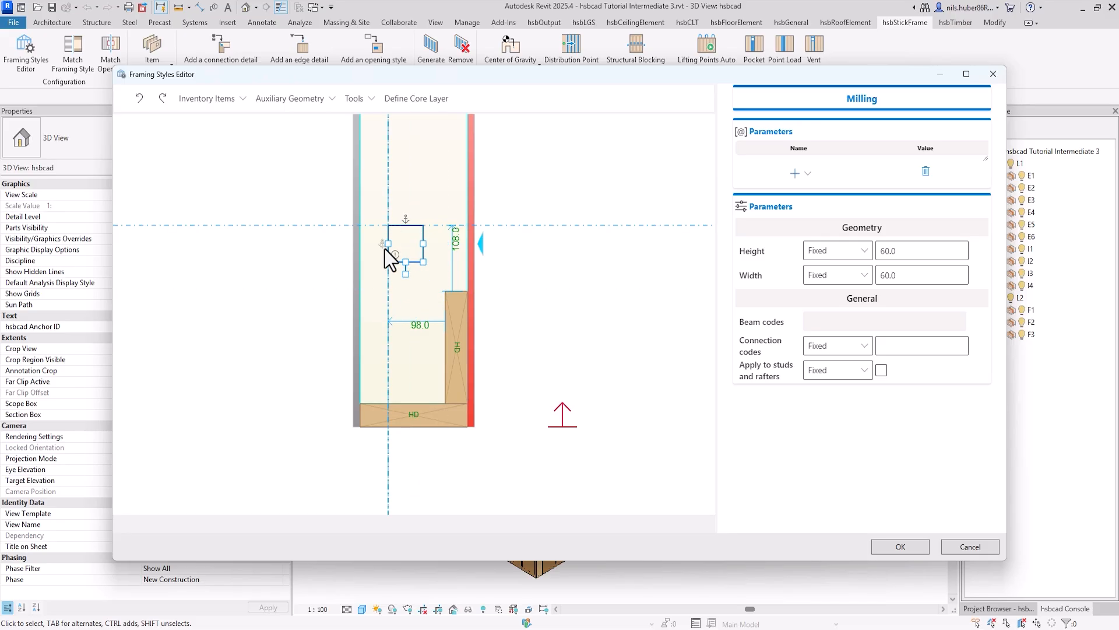
drag(406, 274, 413, 409)
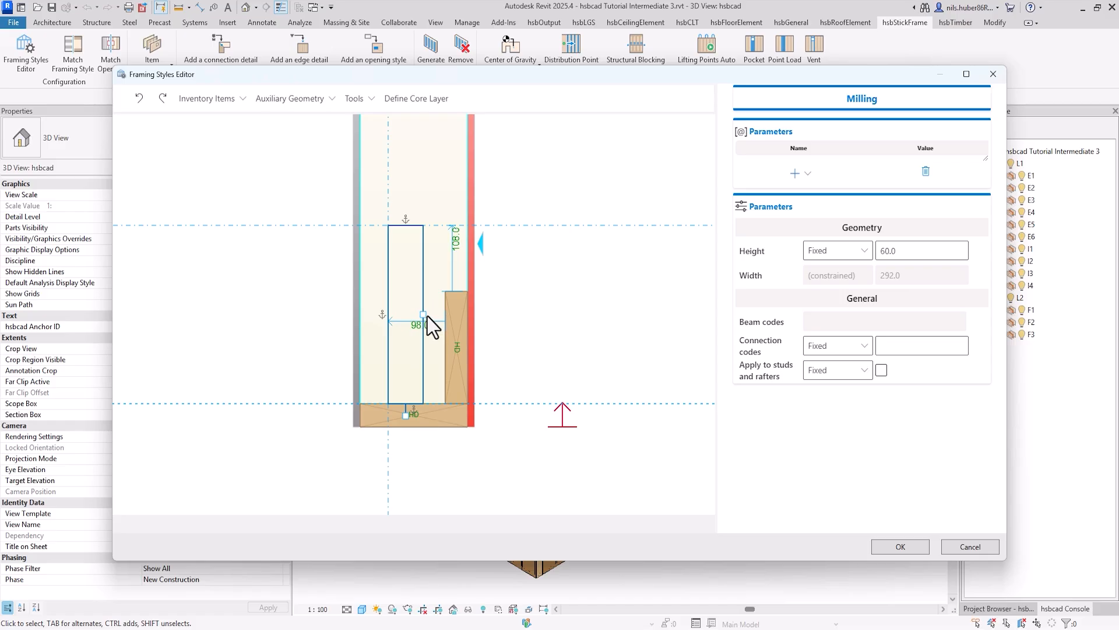
drag(423, 317, 460, 346)
scroll(464, 350, up, 3)
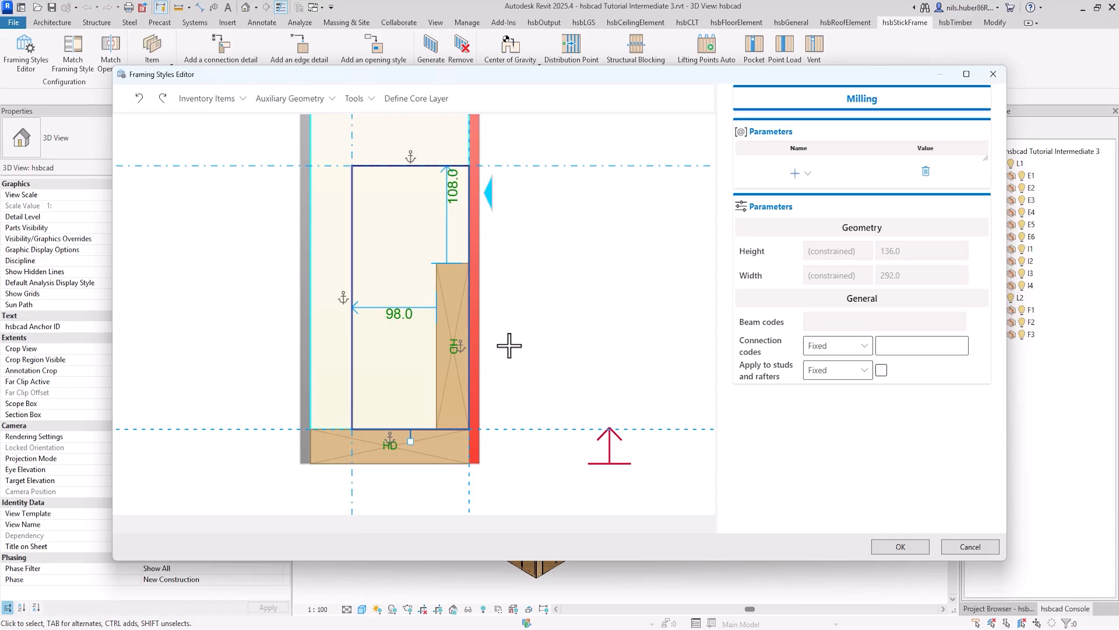
scroll(509, 346, down, 2)
click(569, 330)
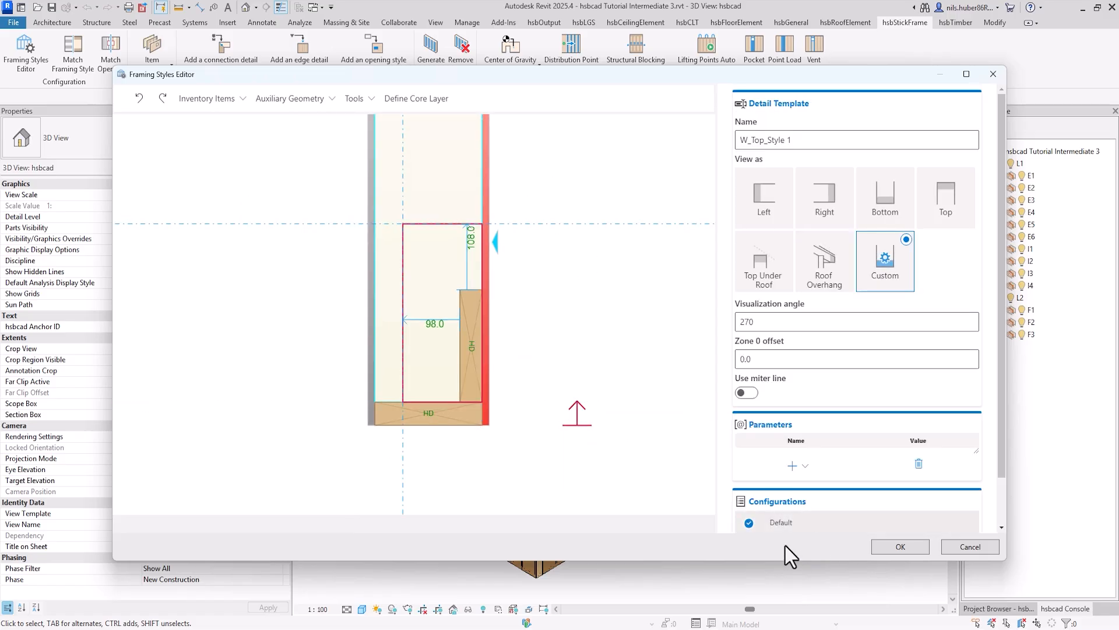
Step: Add a distance parameter named Gap with a value of 2 to the top detail
click(791, 470)
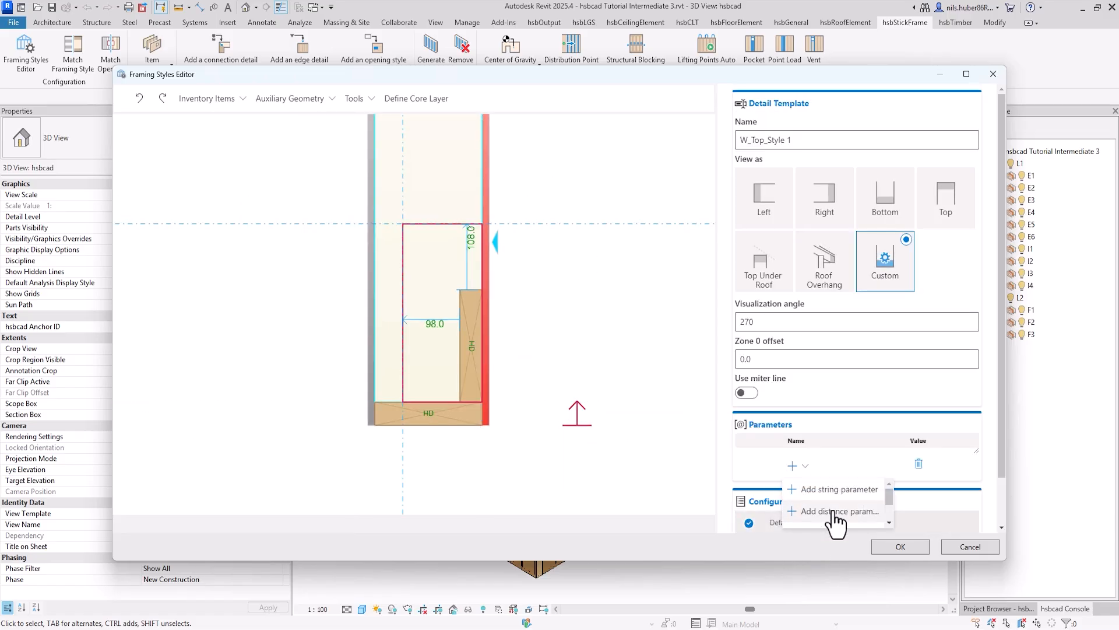
click(857, 513)
double_click(798, 462)
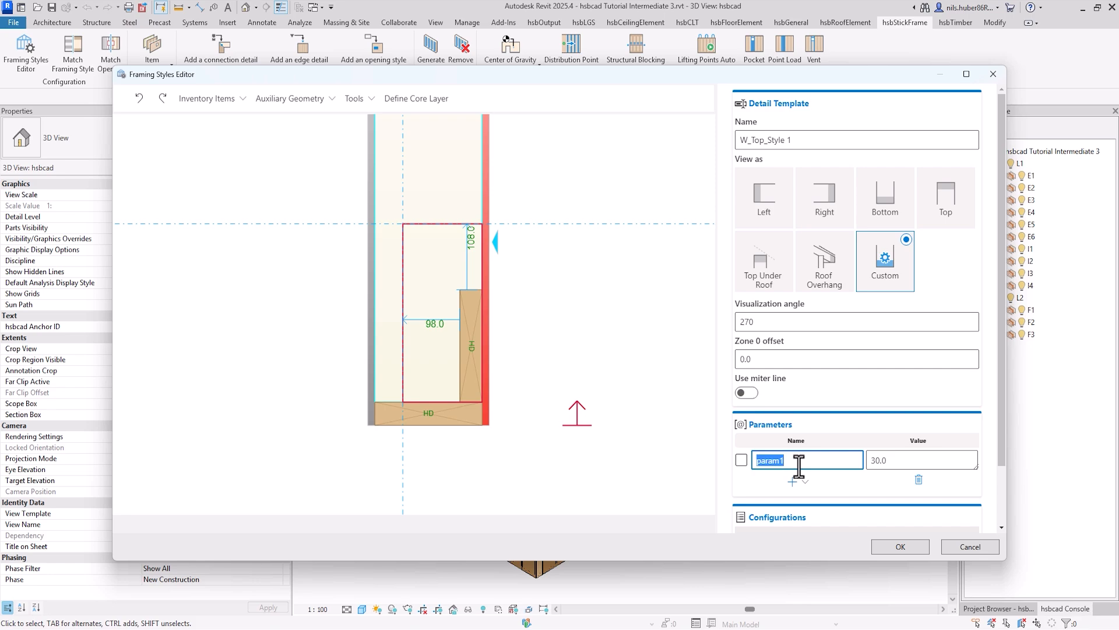
text(GSP)
text(ap)
double_click(911, 461)
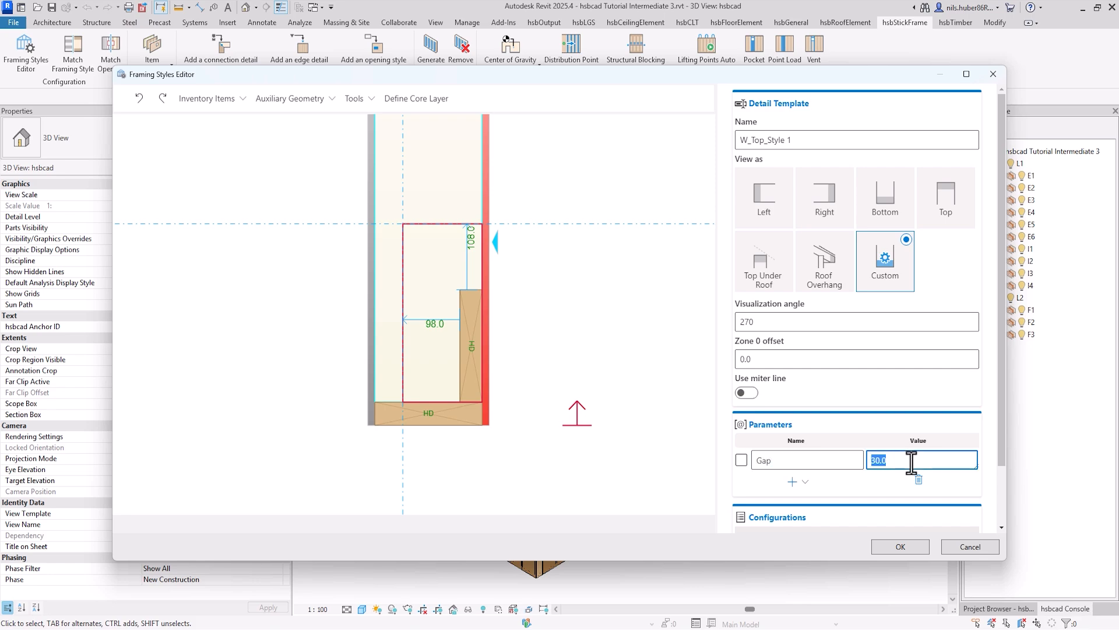
text(2)
Step: Link the offset of both auxiliary lines to the Gap parameter
click(596, 223)
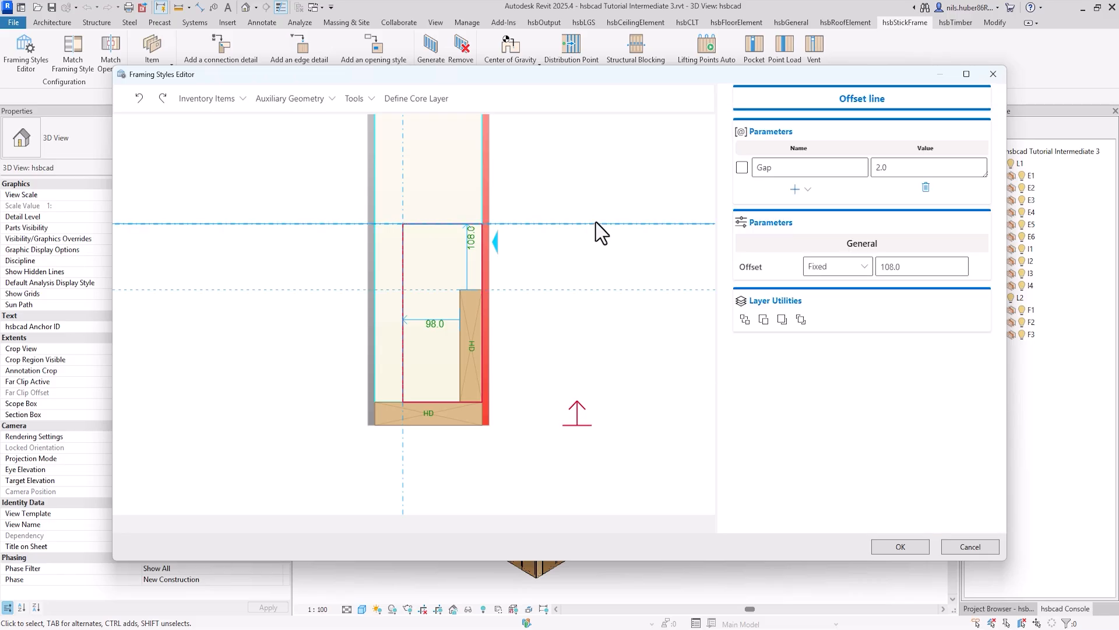
click(869, 263)
click(831, 298)
click(404, 234)
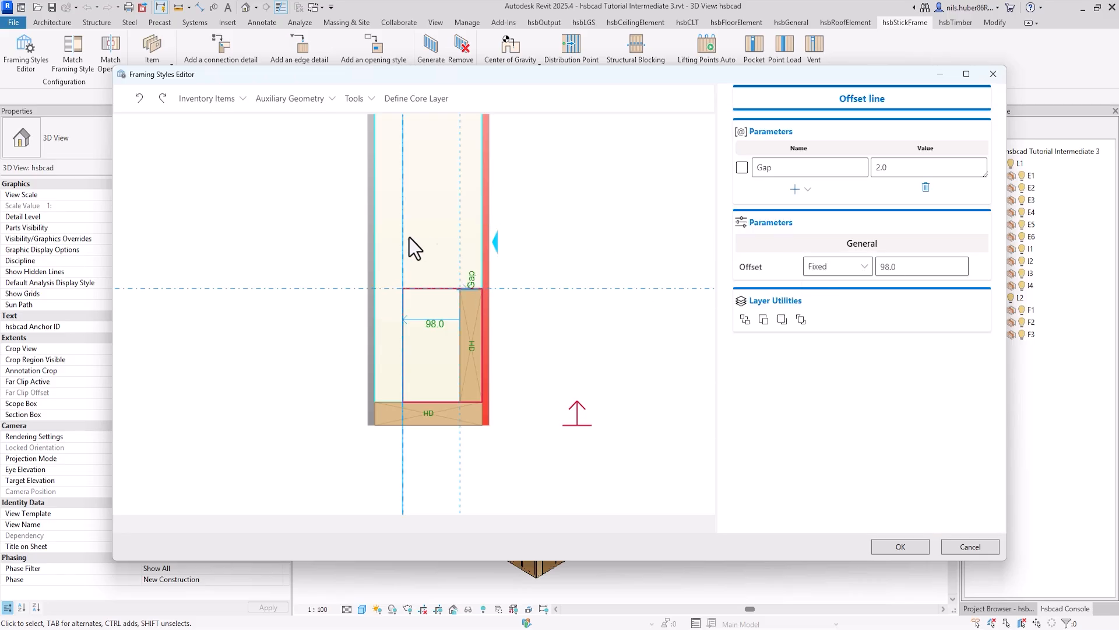
click(843, 264)
click(820, 288)
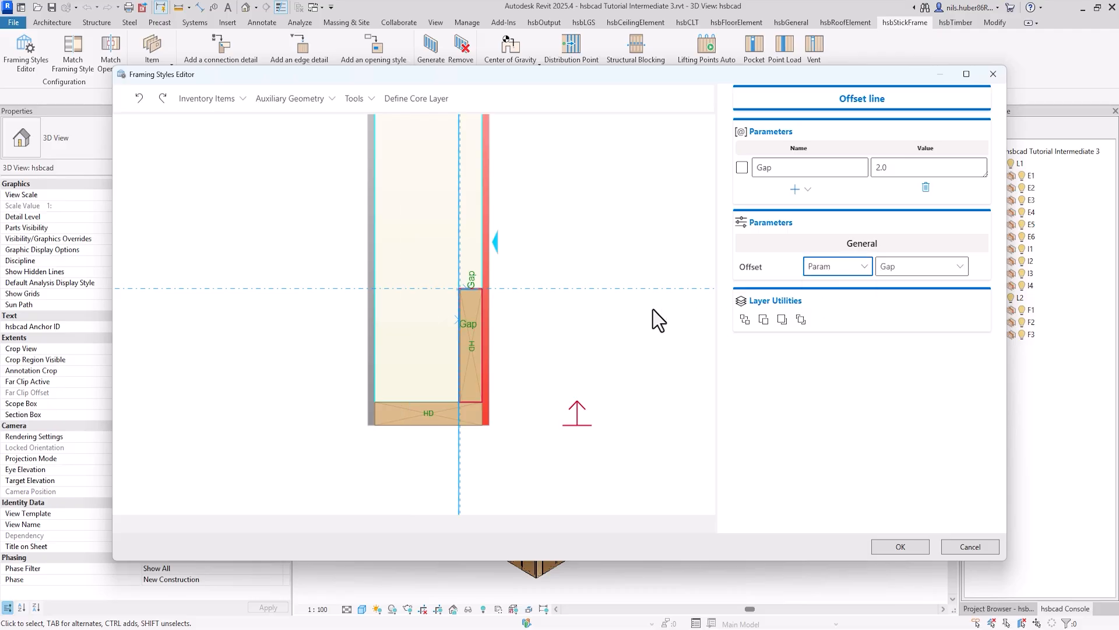
click(628, 311)
Step: Apply the milling around the upright HD beam to studs and rafters, and save the top detail
click(472, 349)
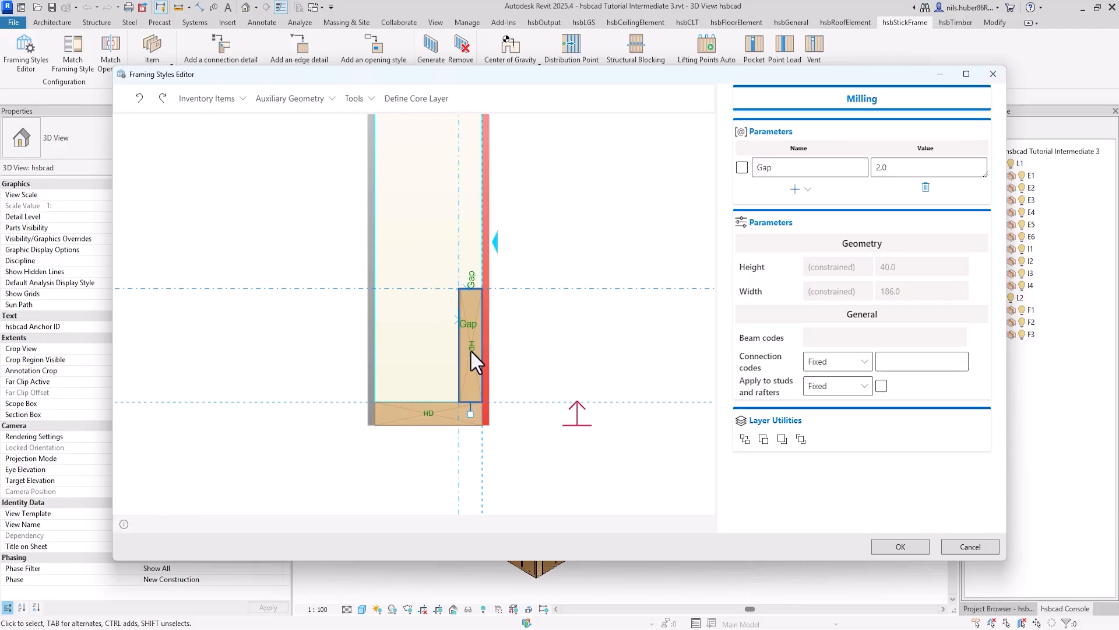
click(882, 386)
click(628, 183)
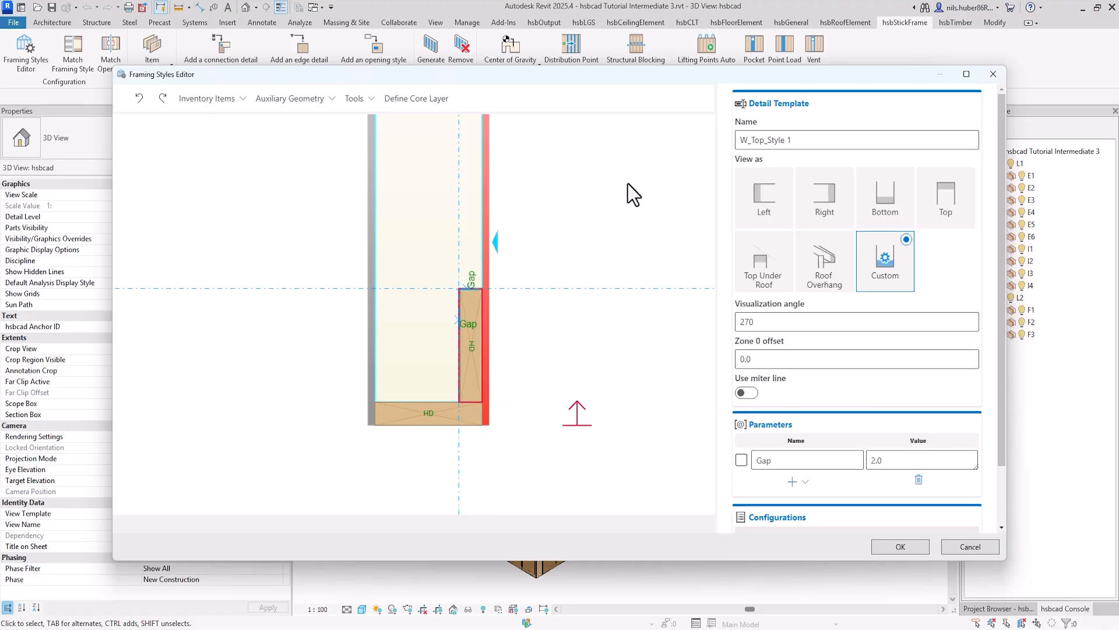
click(902, 547)
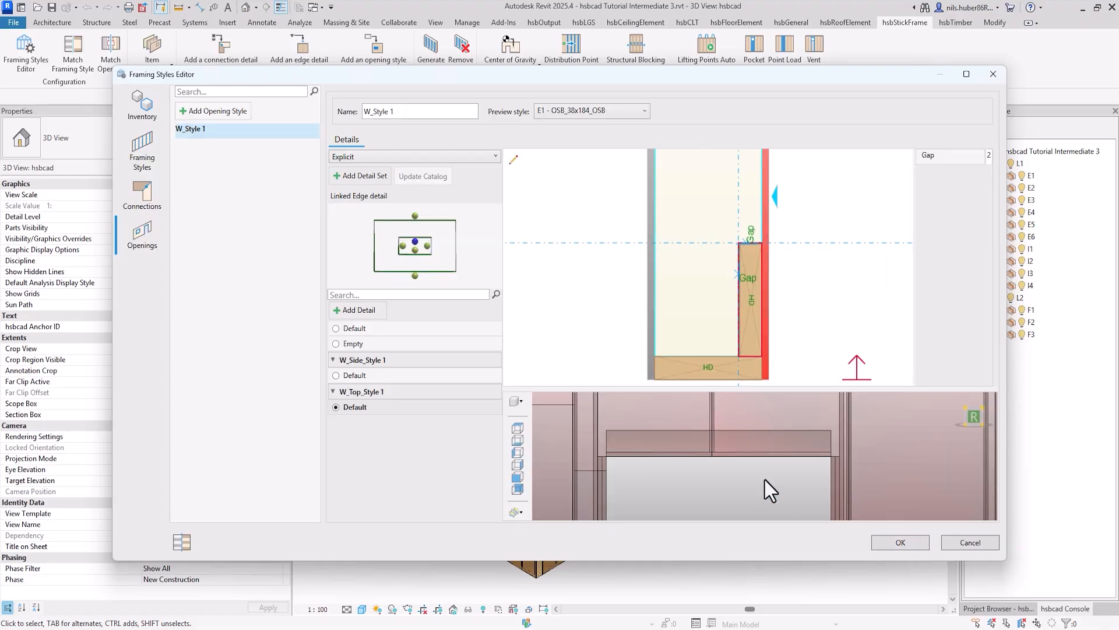
scroll(765, 480, down, 3)
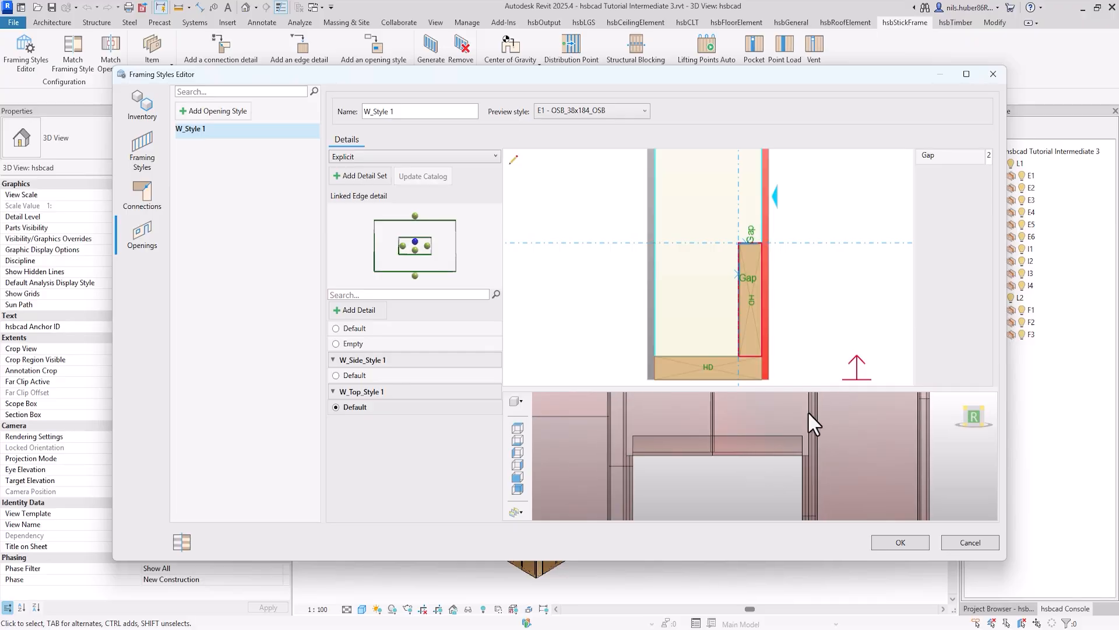
scroll(691, 457, up, 3)
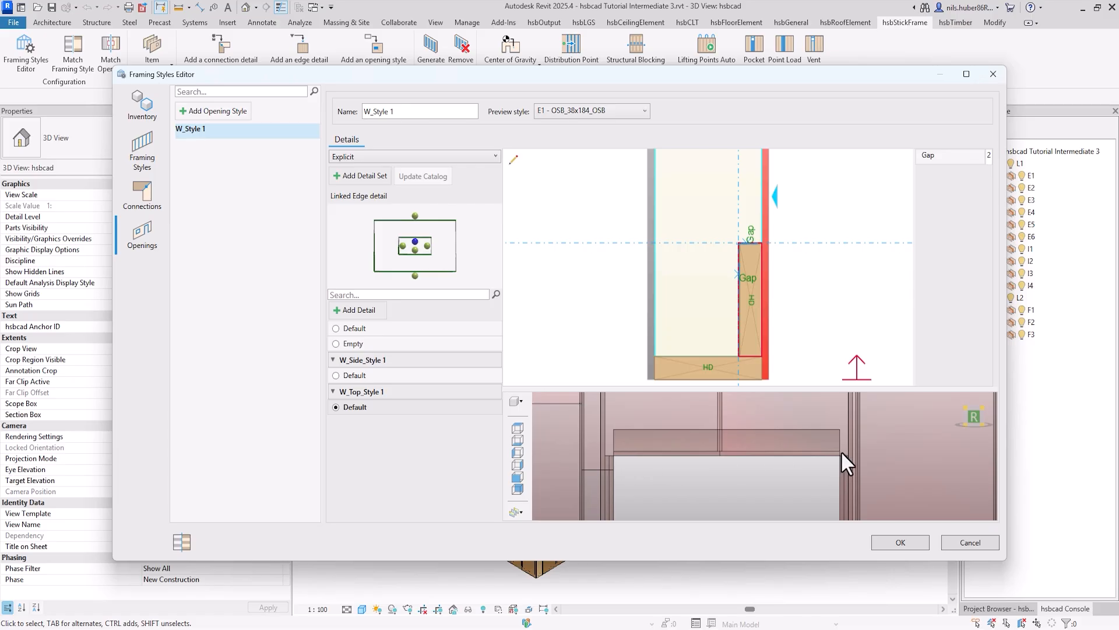
Step: Edit the opening's side detail W_Side_Style 1 and add a cut on the line between beams W2 and W3, facing W3
click(403, 246)
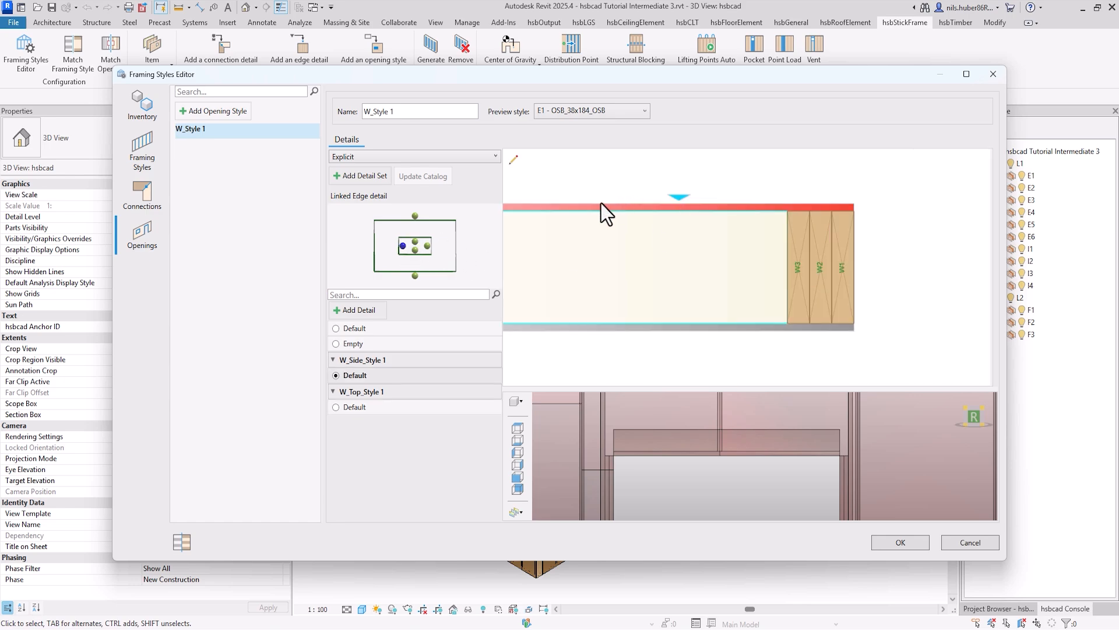
click(515, 160)
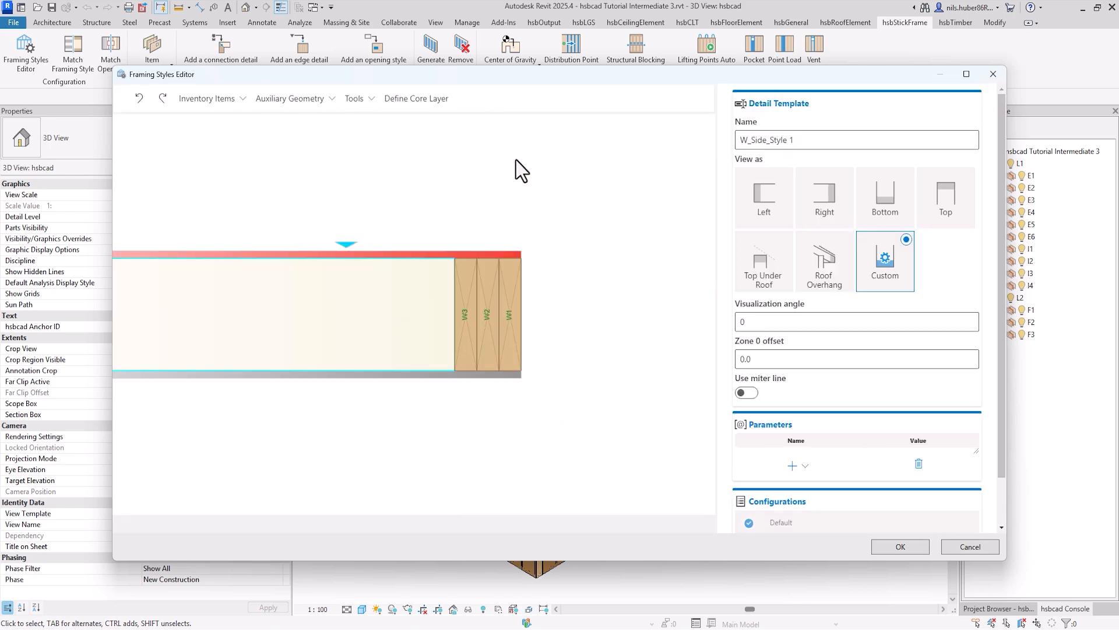
click(373, 102)
click(367, 145)
click(477, 264)
click(450, 190)
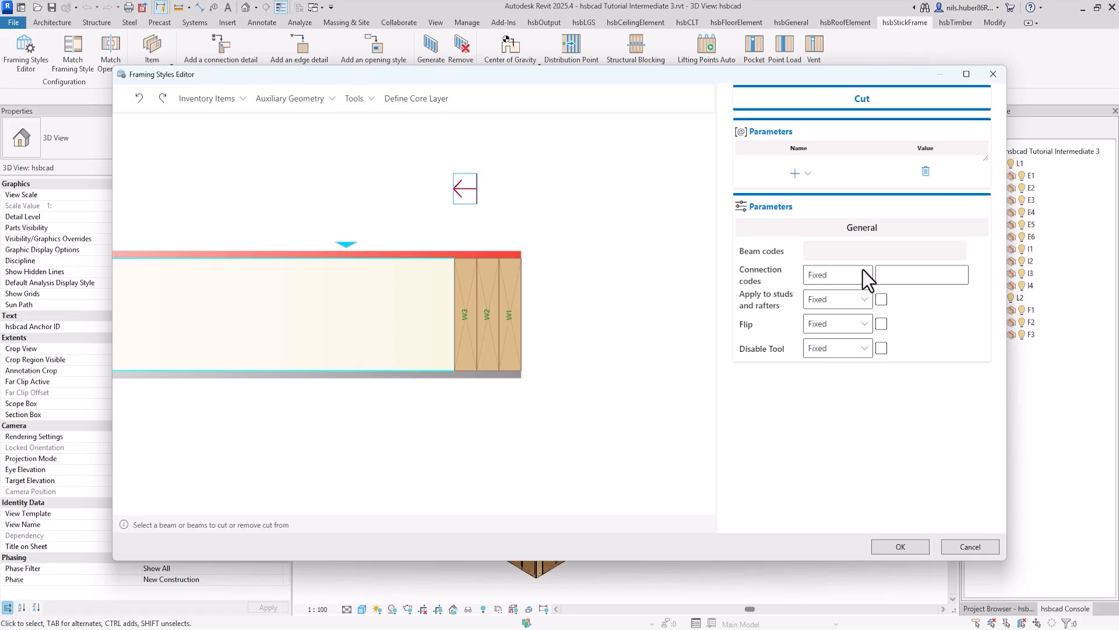
Step: Set the new cut's connection codes to HD and save both the side detail and the framing style changes
click(898, 278)
text(HB)
click(617, 266)
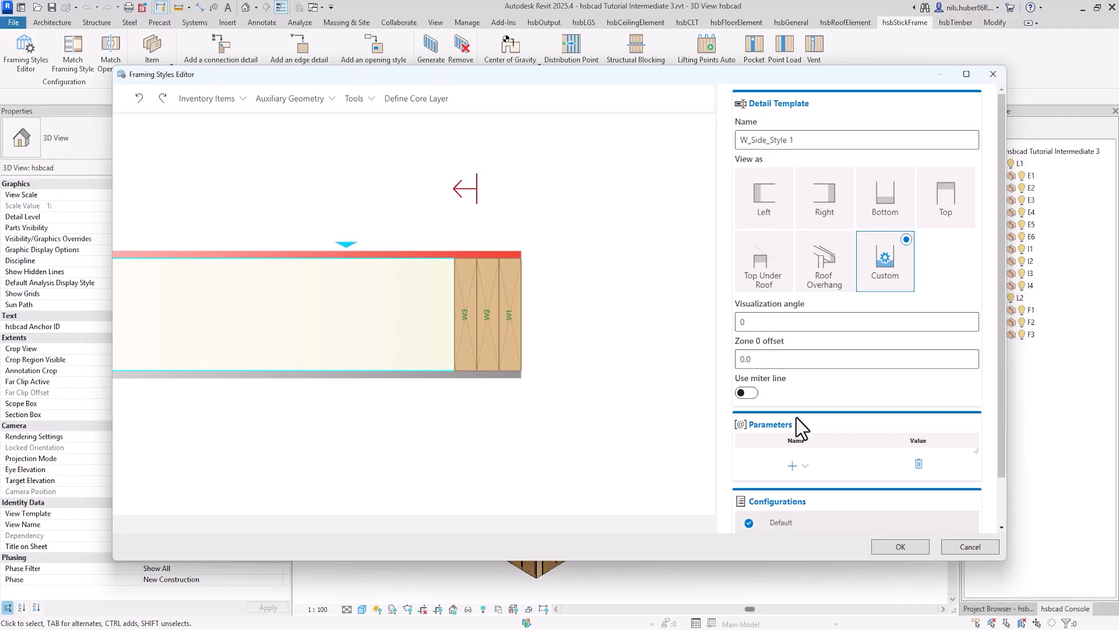
click(903, 548)
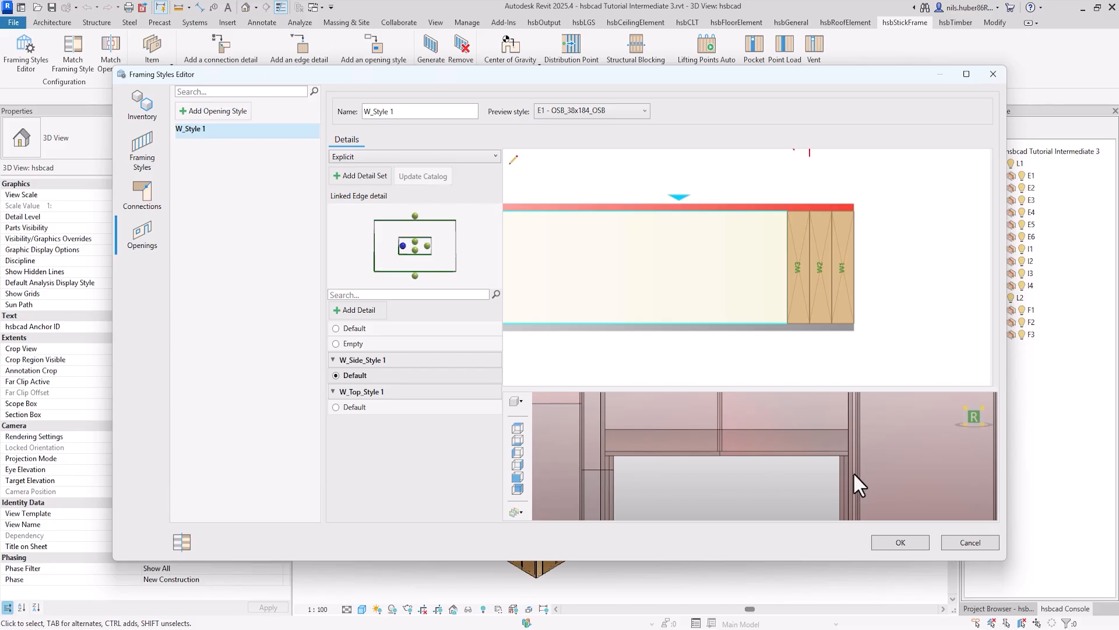
scroll(849, 471, down, 3)
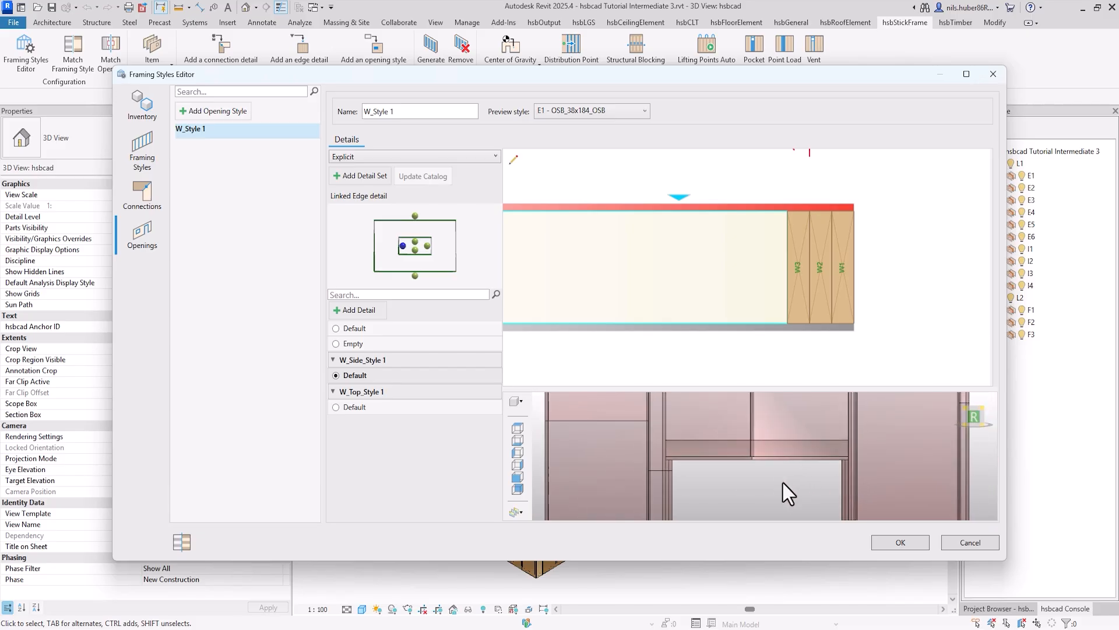
click(902, 542)
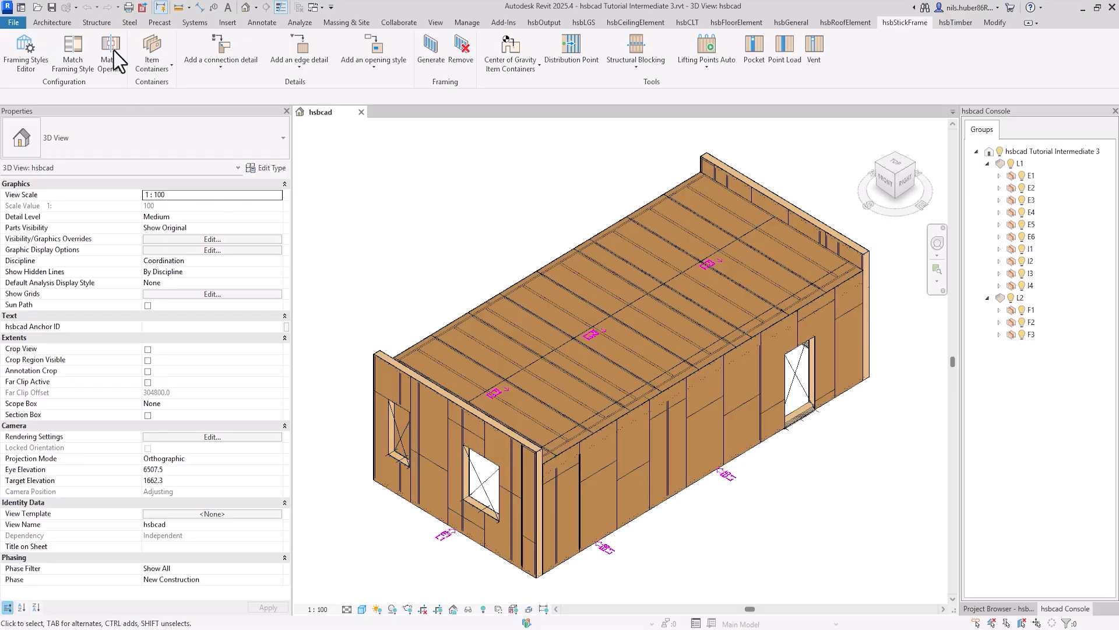
Step: Assign the opening style W_Style 1 to the 700x1500 Window Void type, save the settings, and generate the framing for the selected window
click(399, 442)
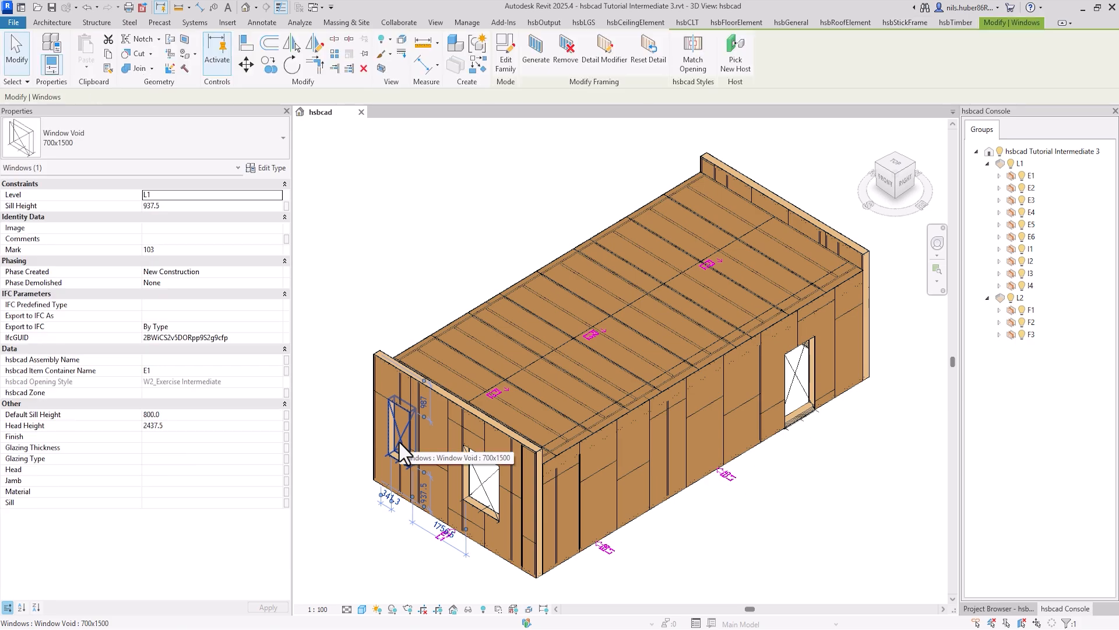
click(691, 52)
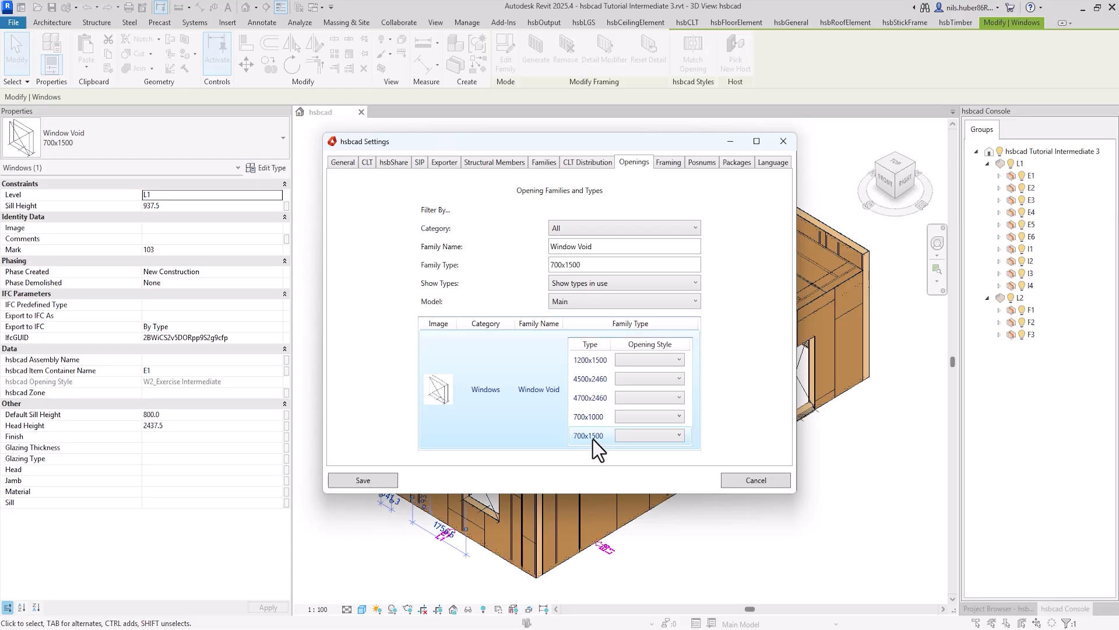
click(679, 436)
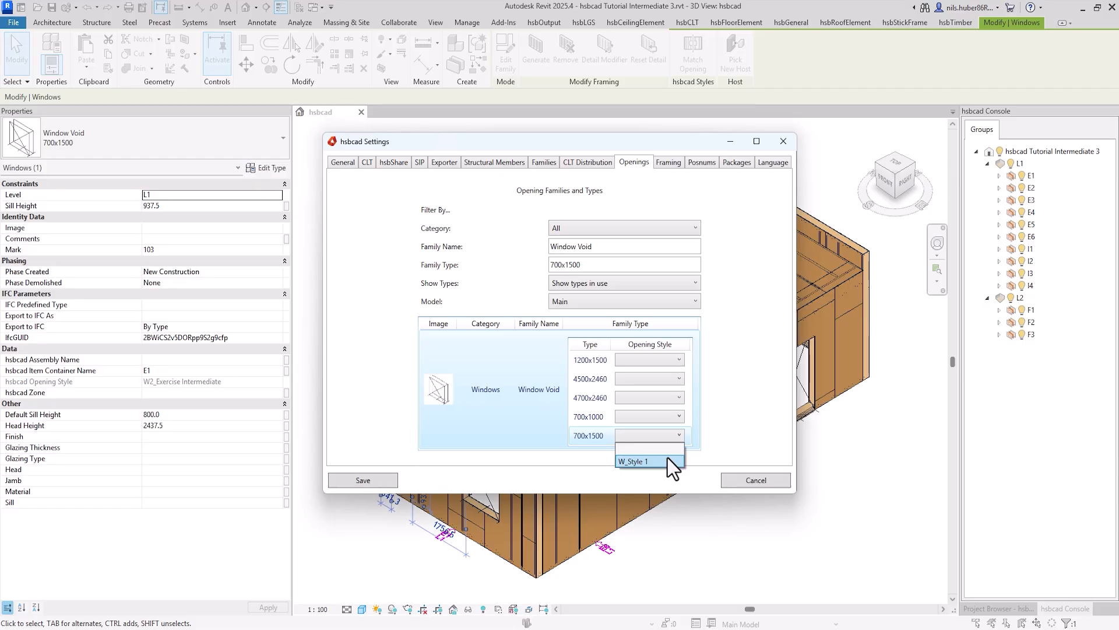
click(668, 458)
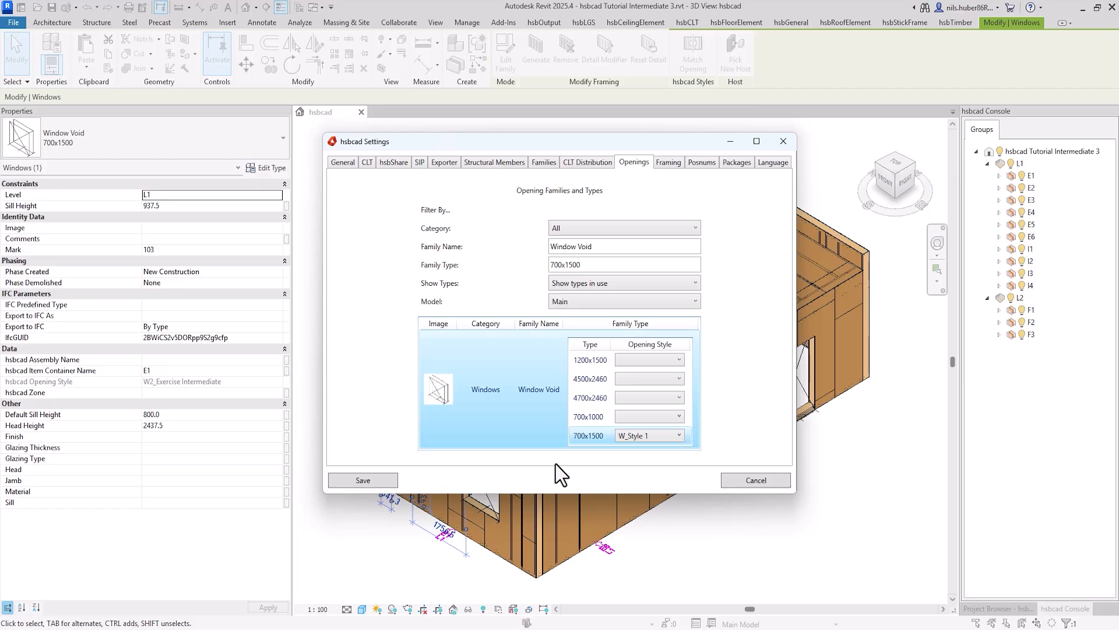
click(364, 480)
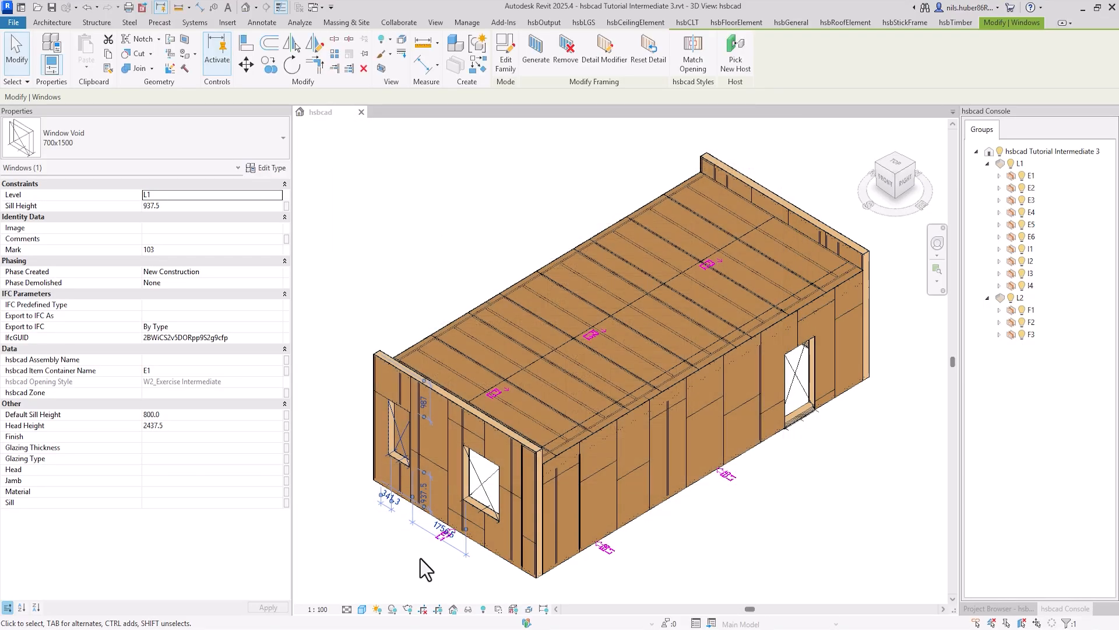
click(531, 56)
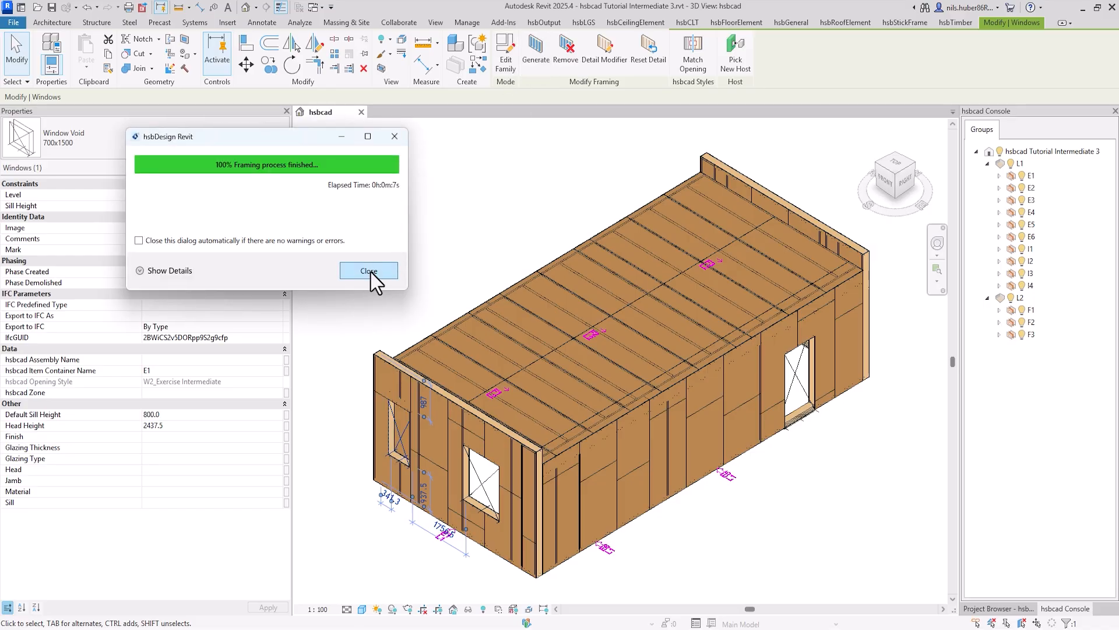
click(371, 271)
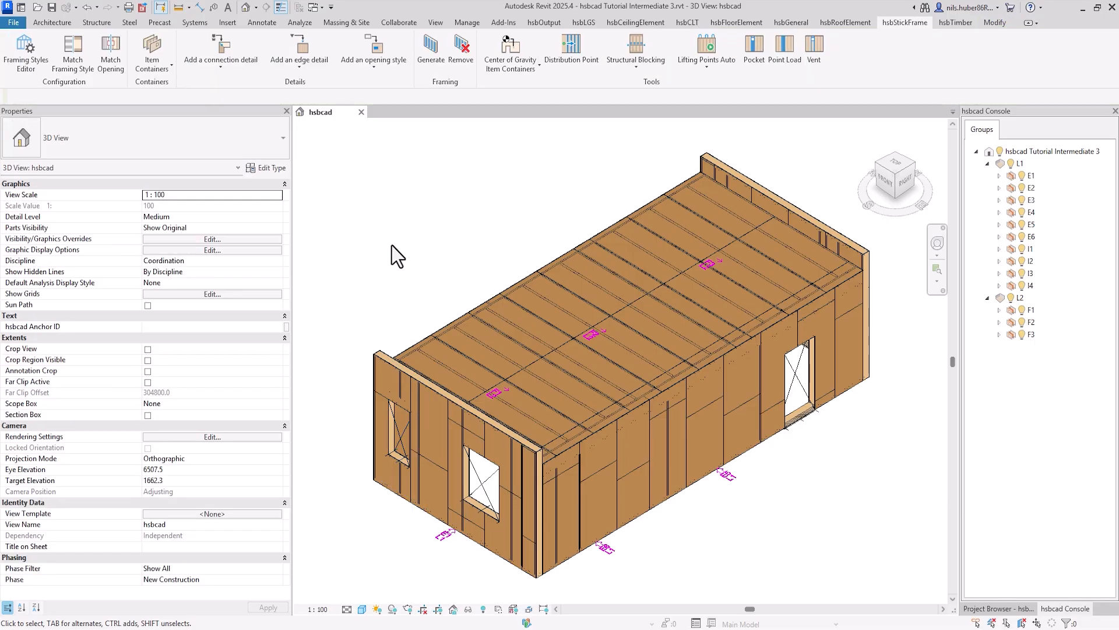
Step: Show only wall E1 of level L1, refresh the group list, and hide the wall's sheeting zones -1 and 1
click(1011, 163)
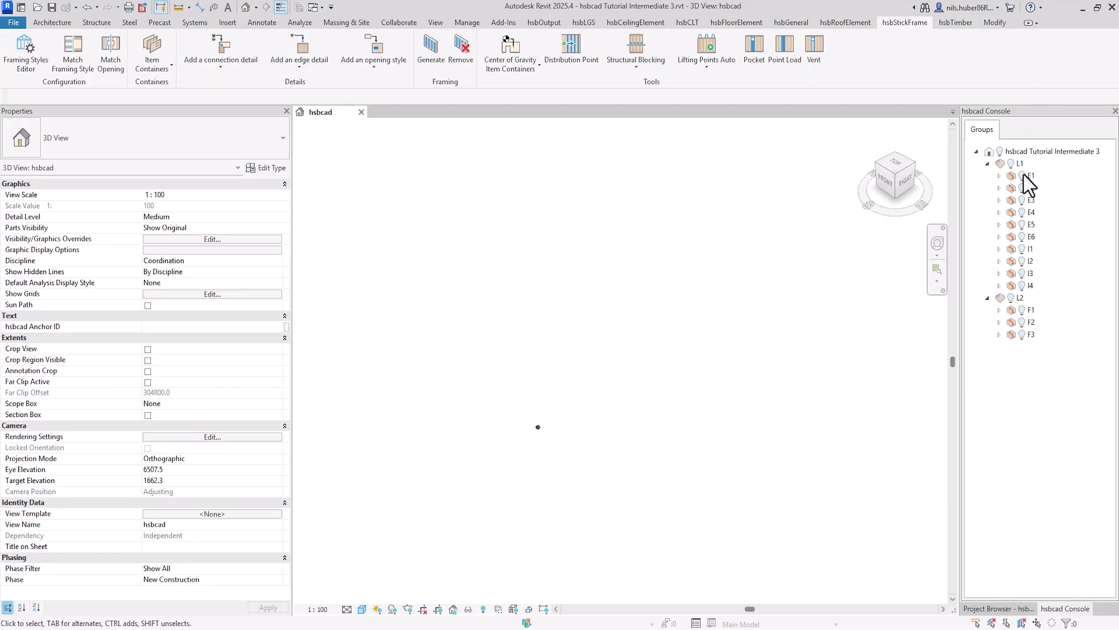
click(1022, 175)
scroll(456, 555, up, 3)
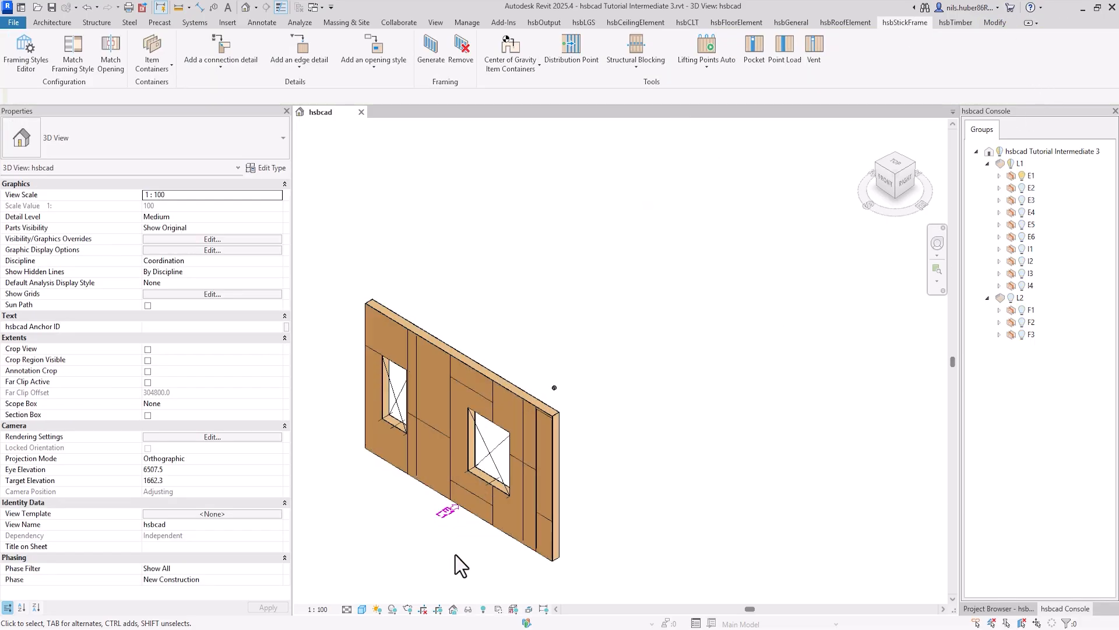
click(999, 175)
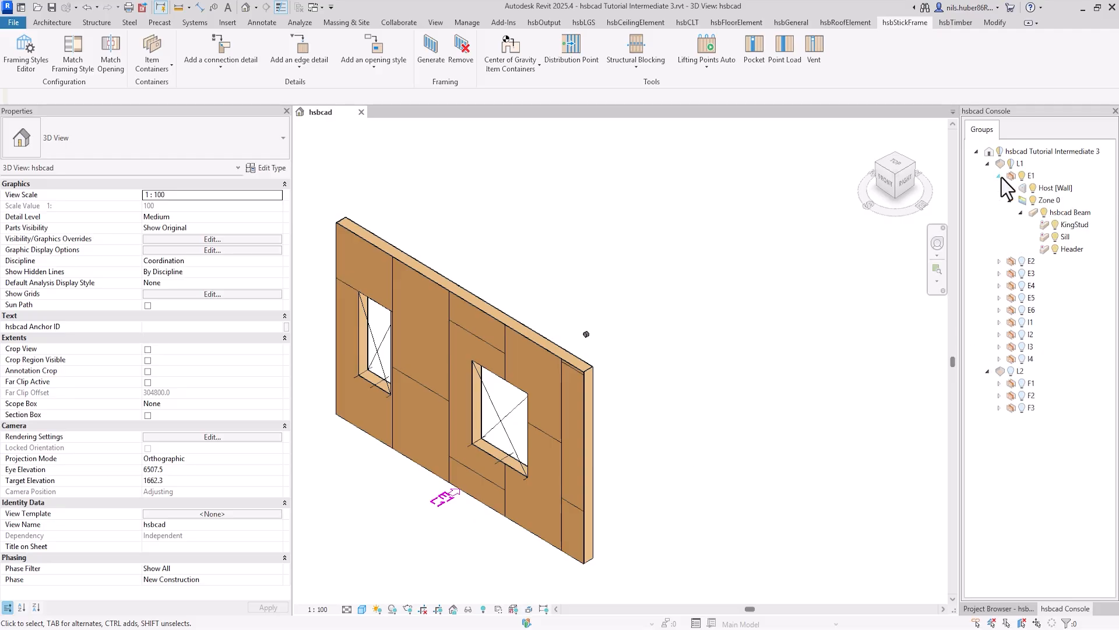
right_click(990, 215)
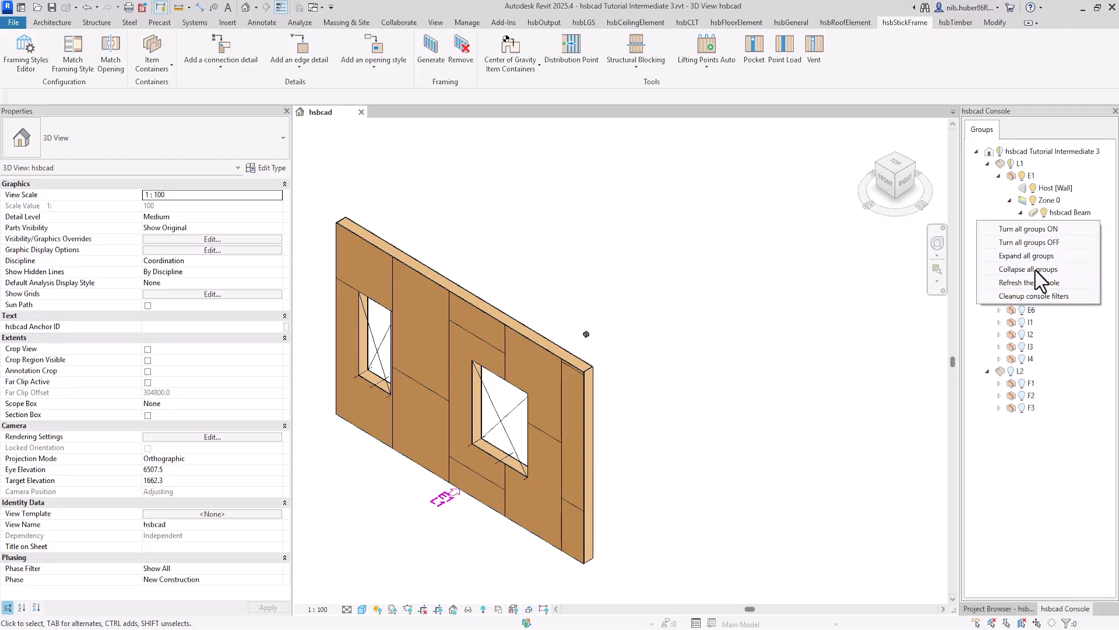
click(1029, 282)
click(1034, 201)
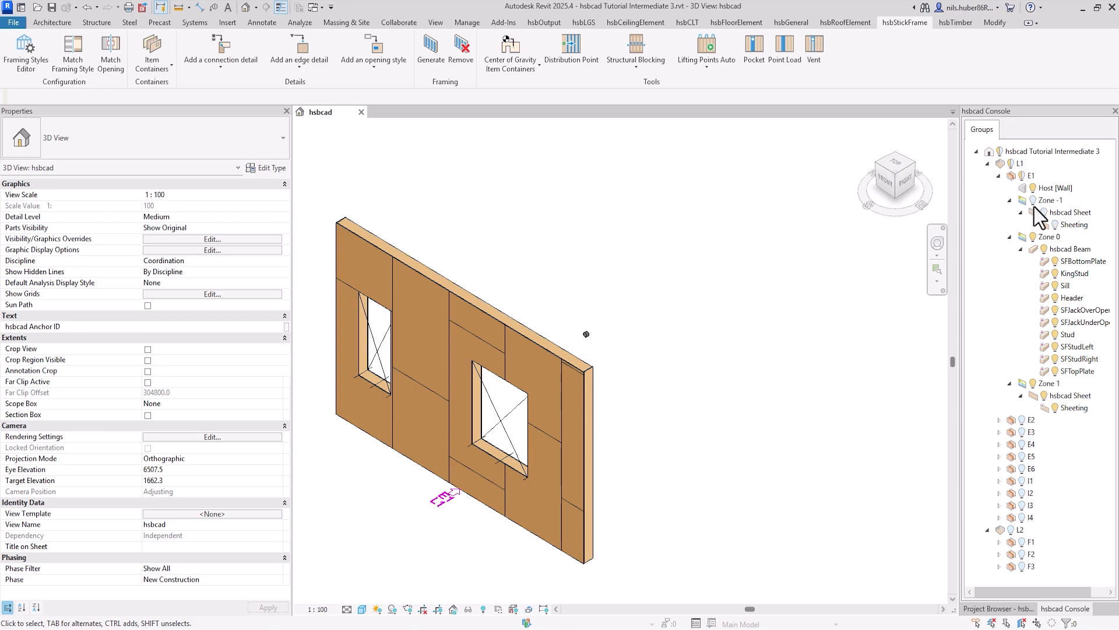
click(1033, 384)
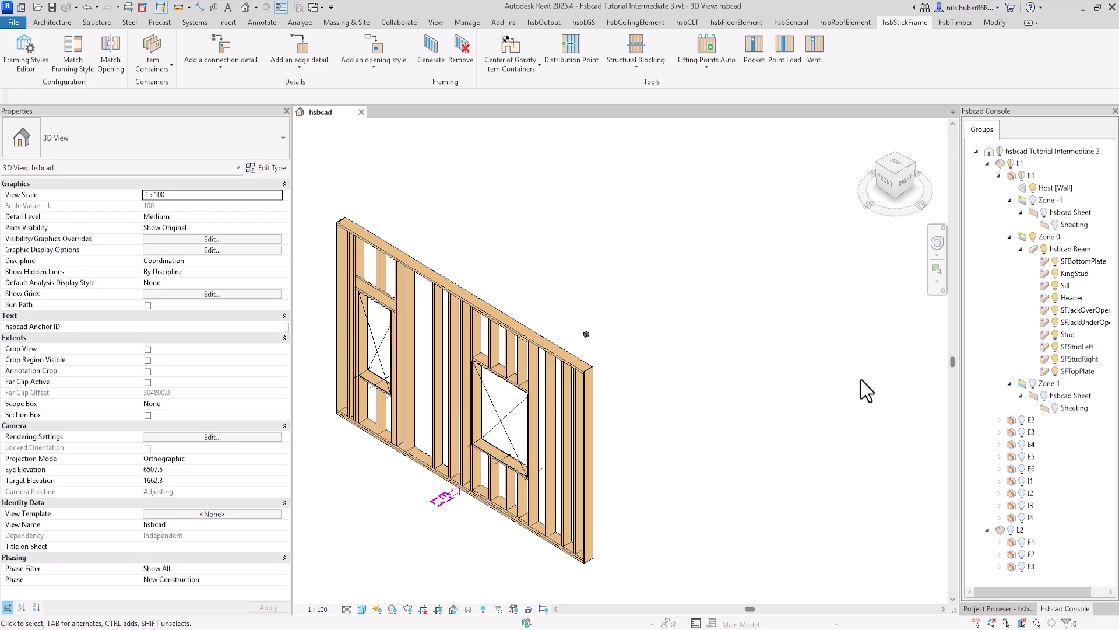
Step: Examine the header and side framing around the 700x1500 window opening from the other side of wall E1
scroll(379, 378, down, 2)
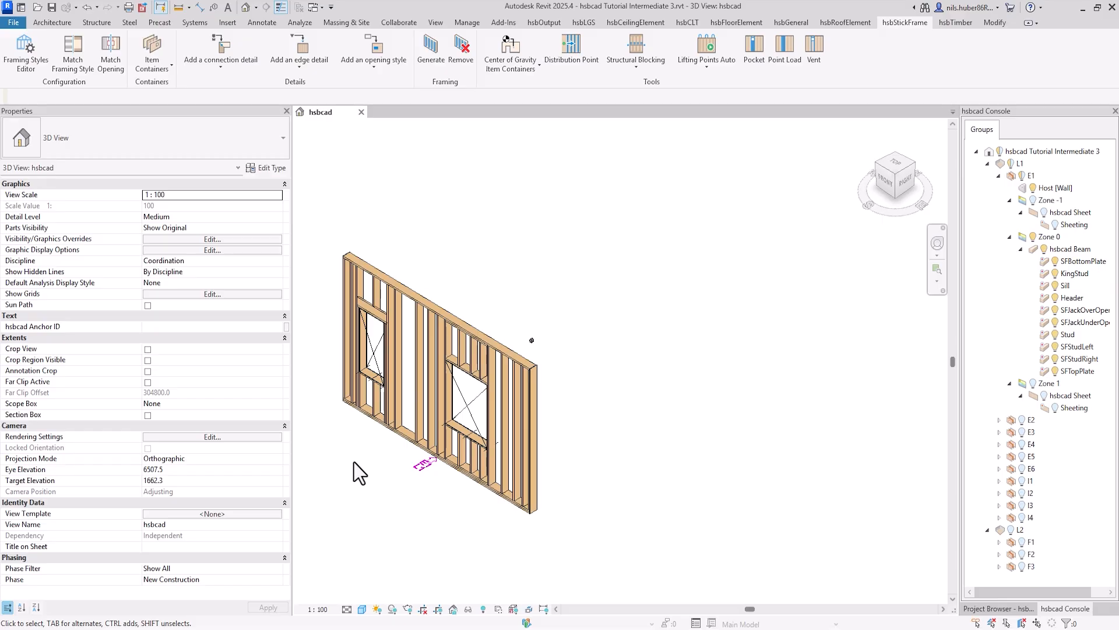
shift+middle_drag(355, 462, 726, 399)
scroll(726, 400, up, 6)
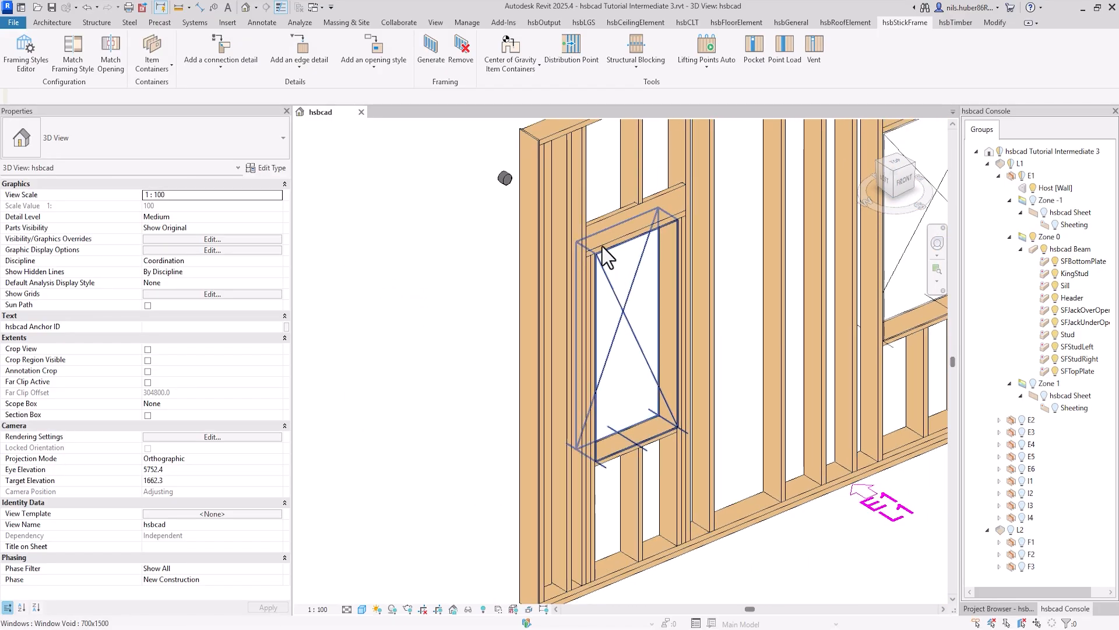
scroll(593, 260, up, 3)
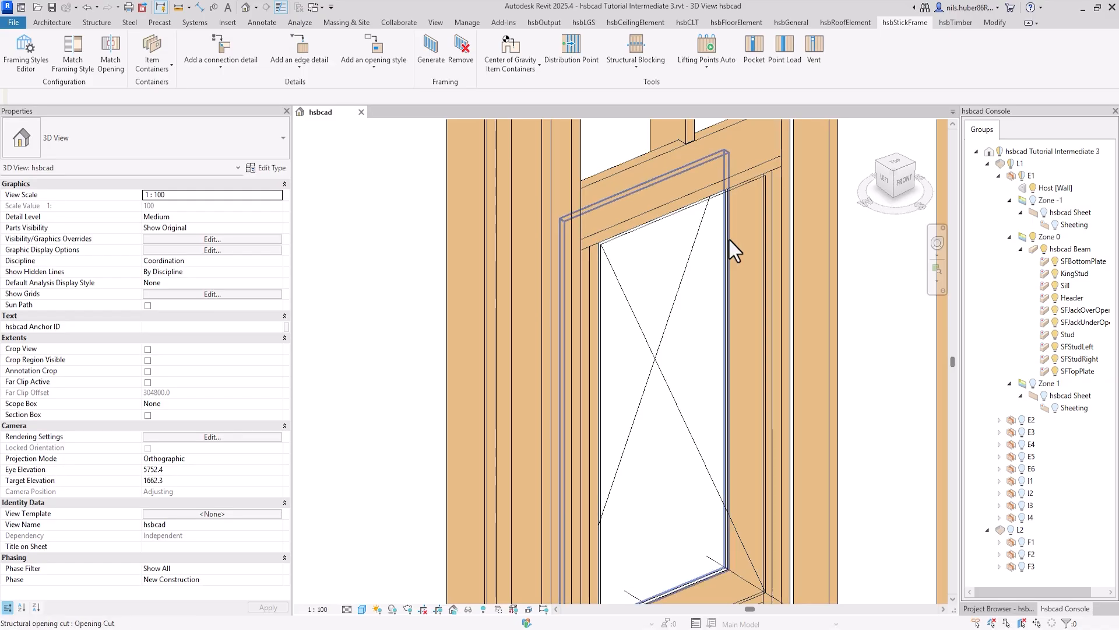
scroll(767, 184, down, 2)
middle_drag(767, 184, 646, 249)
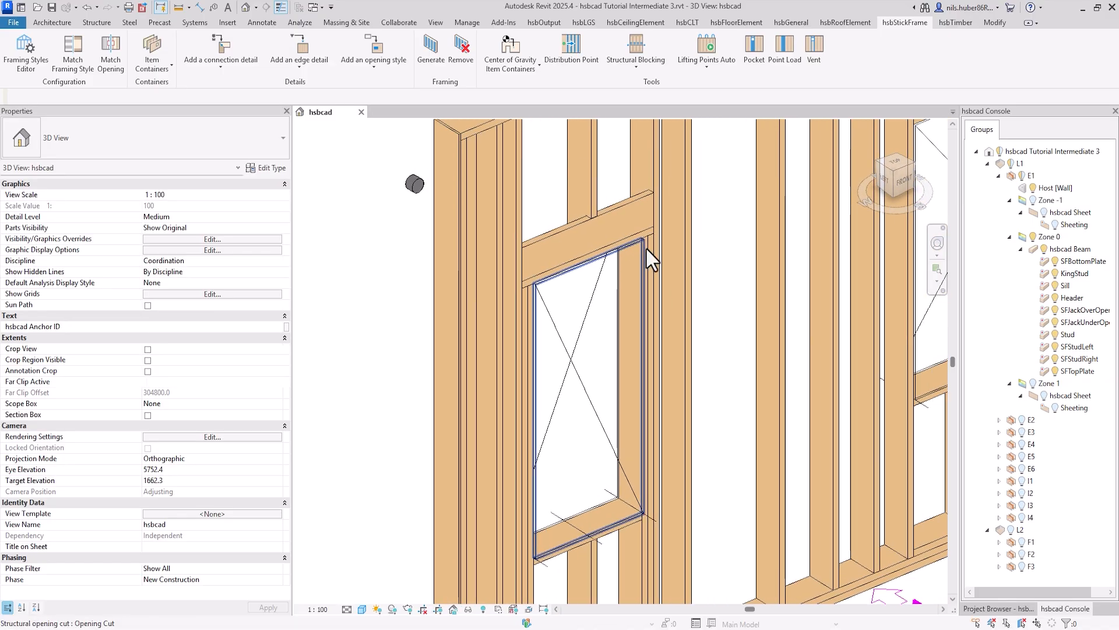
shift+middle_drag(694, 285, 606, 277)
middle_drag(347, 296, 647, 278)
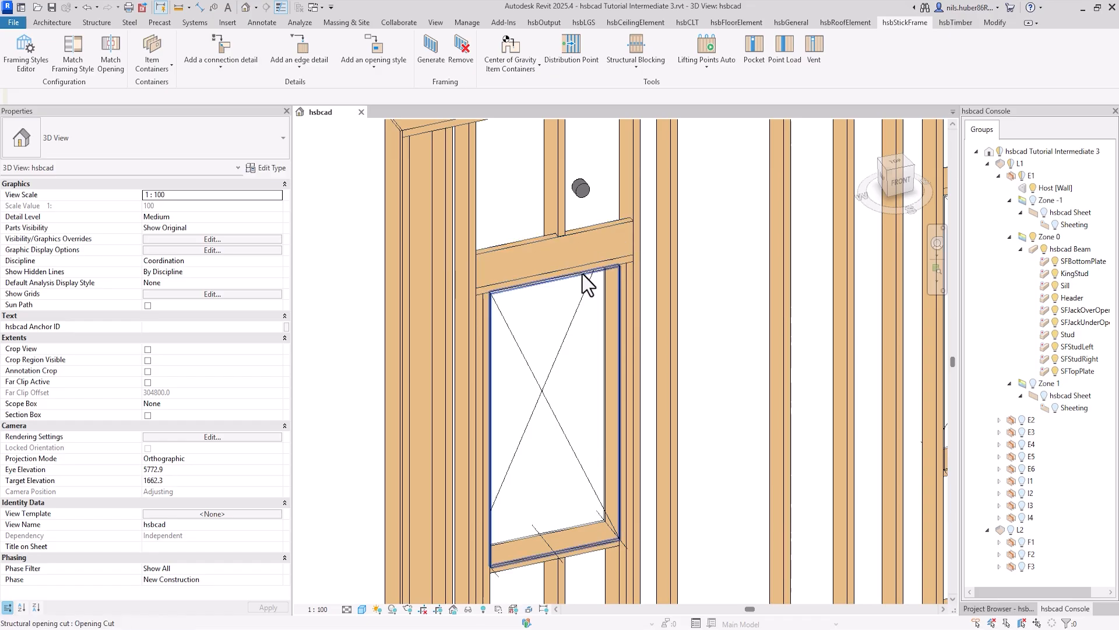
Step: Temporarily isolate the short stud above the 700x1500 window's header to examine its lower end, and restore the view of the whole wall
click(555, 181)
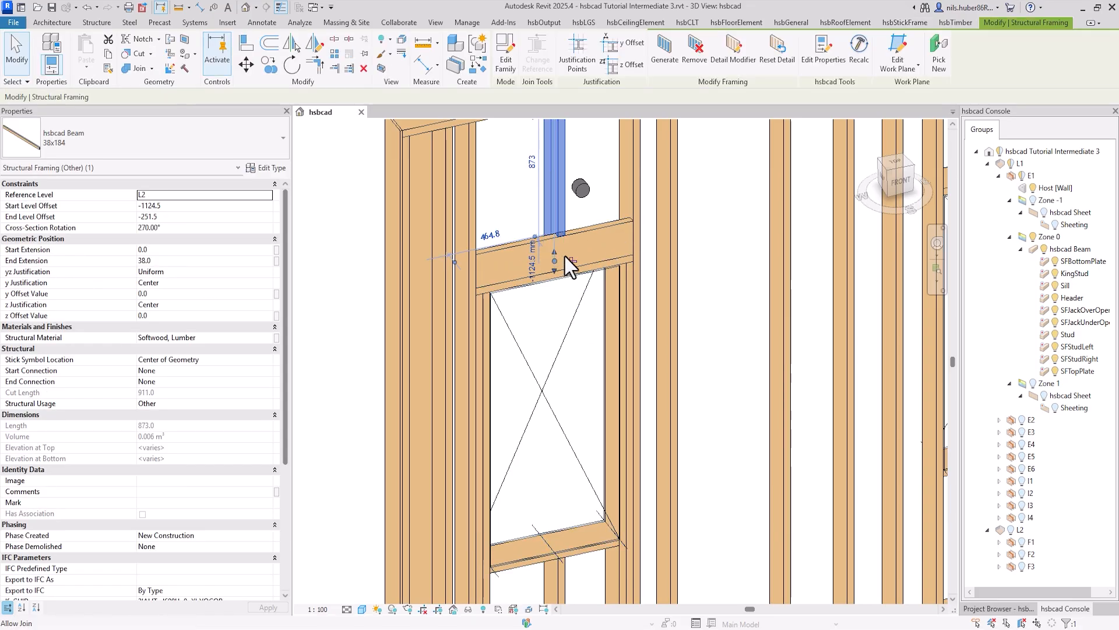
key(h)
key(i)
key(Escape)
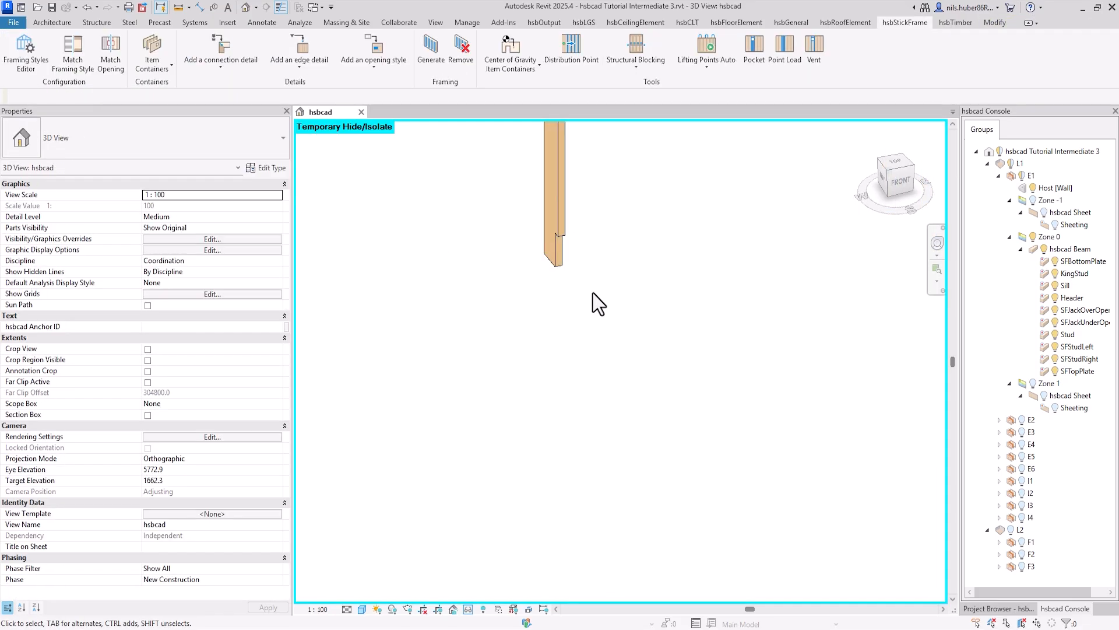
key(h)
key(r)
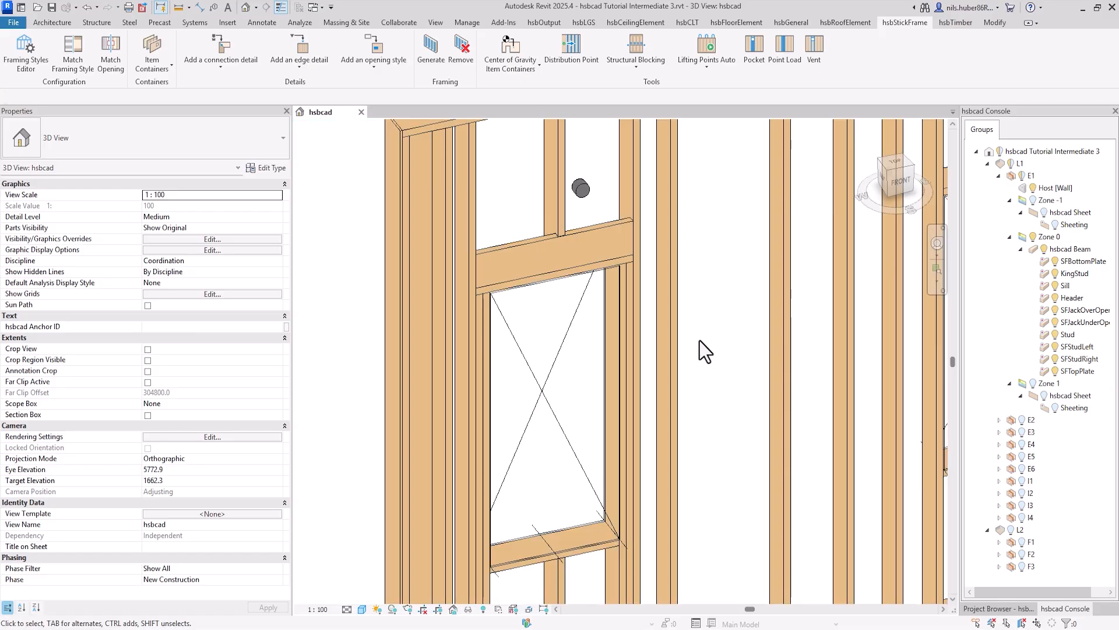
scroll(699, 341, down, 4)
middle_drag(723, 450, 587, 442)
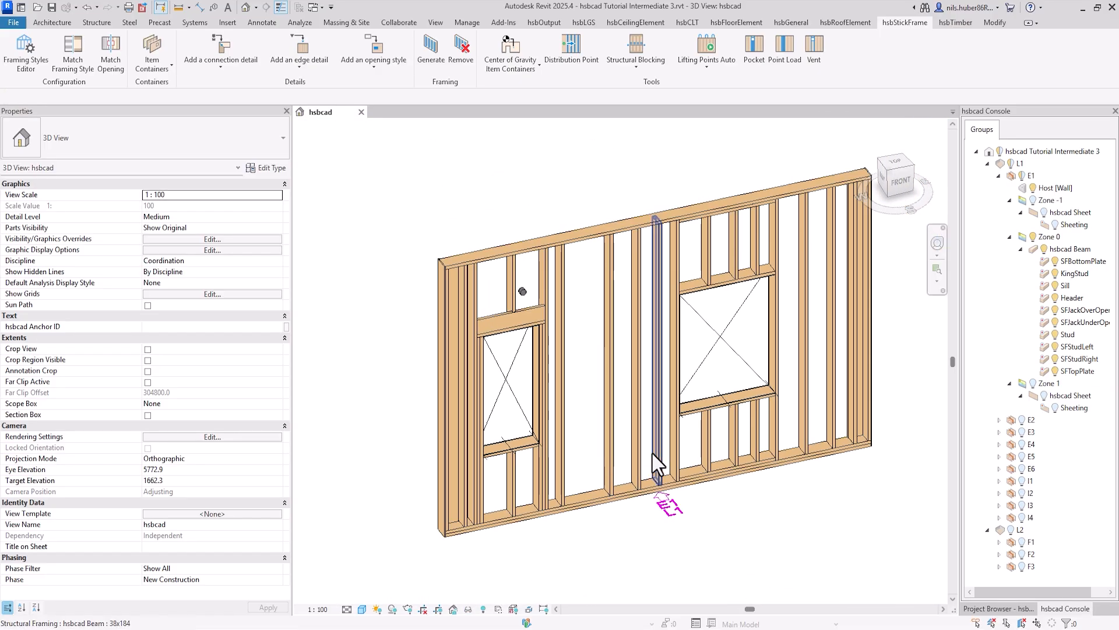
scroll(652, 454, down, 3)
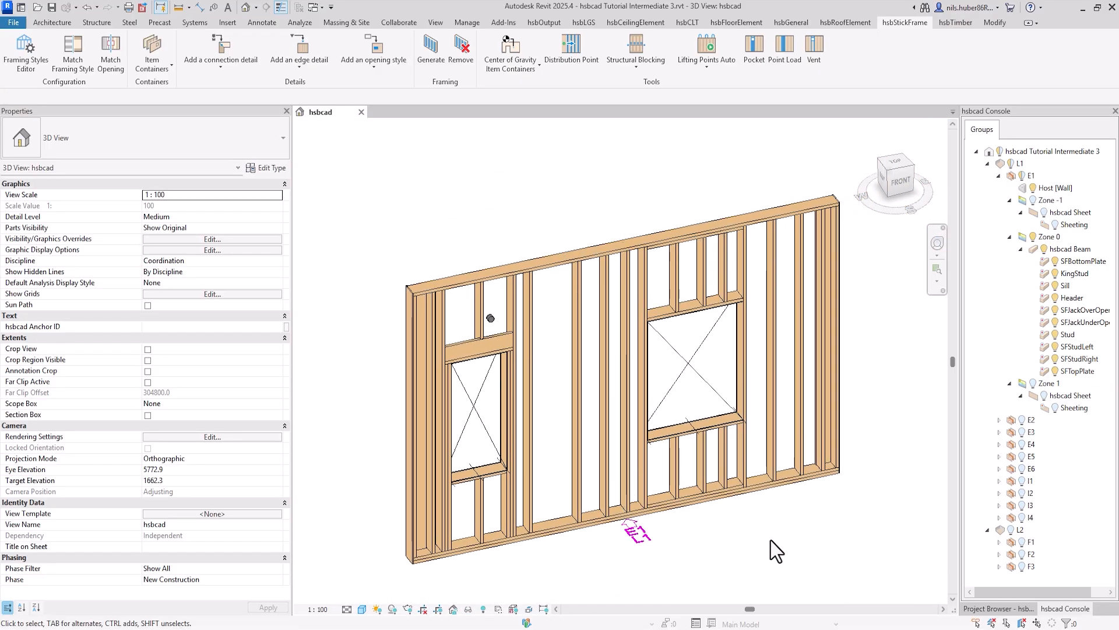